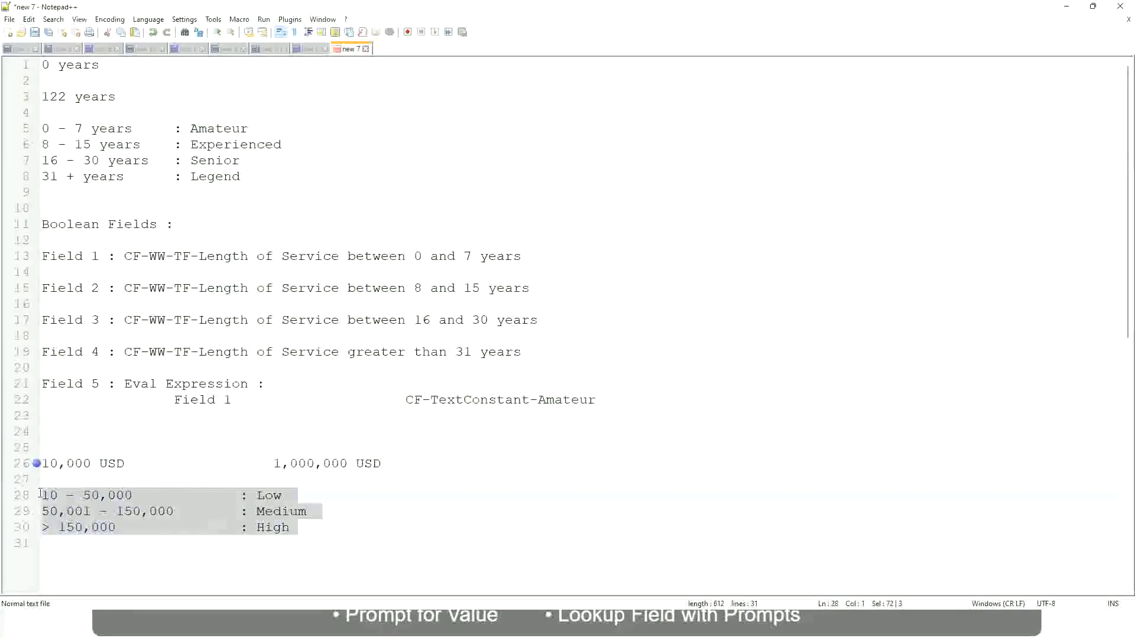
# Replace the salary band lines with 'If the First name starts with : A - G :' "A Listers".
pyautogui.moveTo(315, 527); pyautogui.dragTo(41, 447)
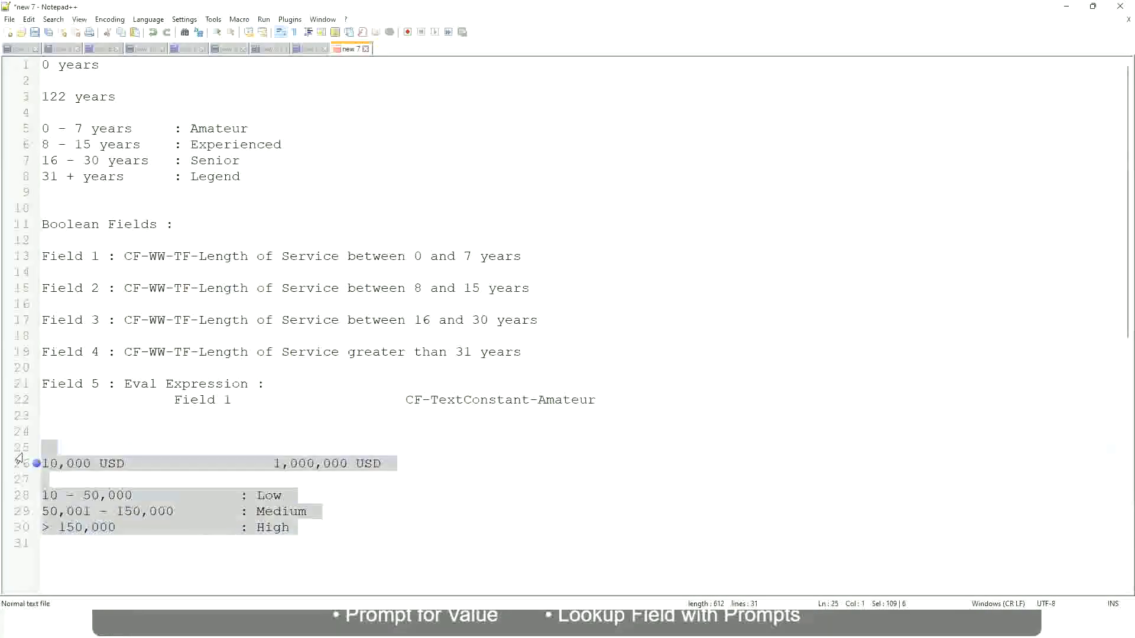
pyautogui.write('If the Fir')
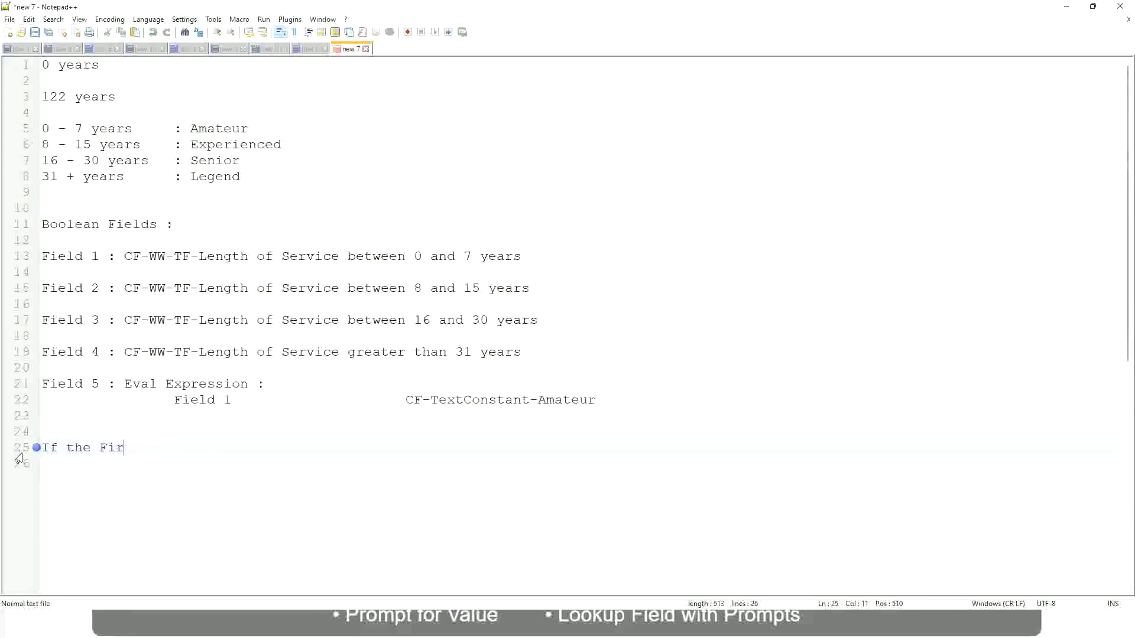
pyautogui.write('st name ')
pyautogui.write('starts wi')
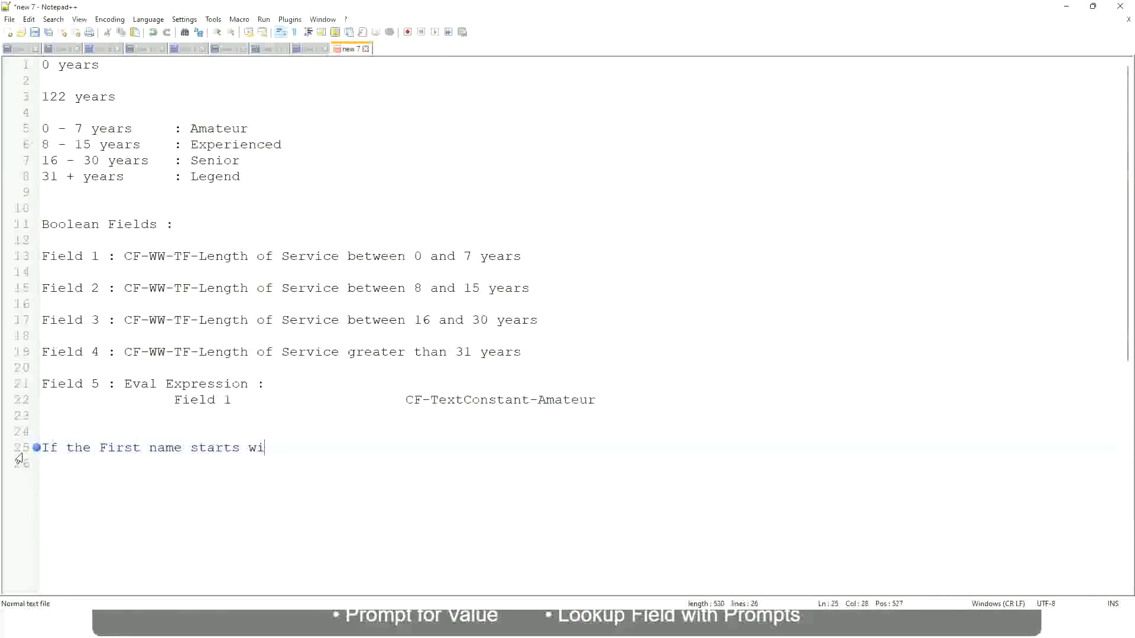
pyautogui.write('th : A')
pyautogui.write(' - ')
pyautogui.write('G')
pyautogui.write(':')
pyautogui.press('Tab')
pyautogui.write('A 1')
pyautogui.write('i')
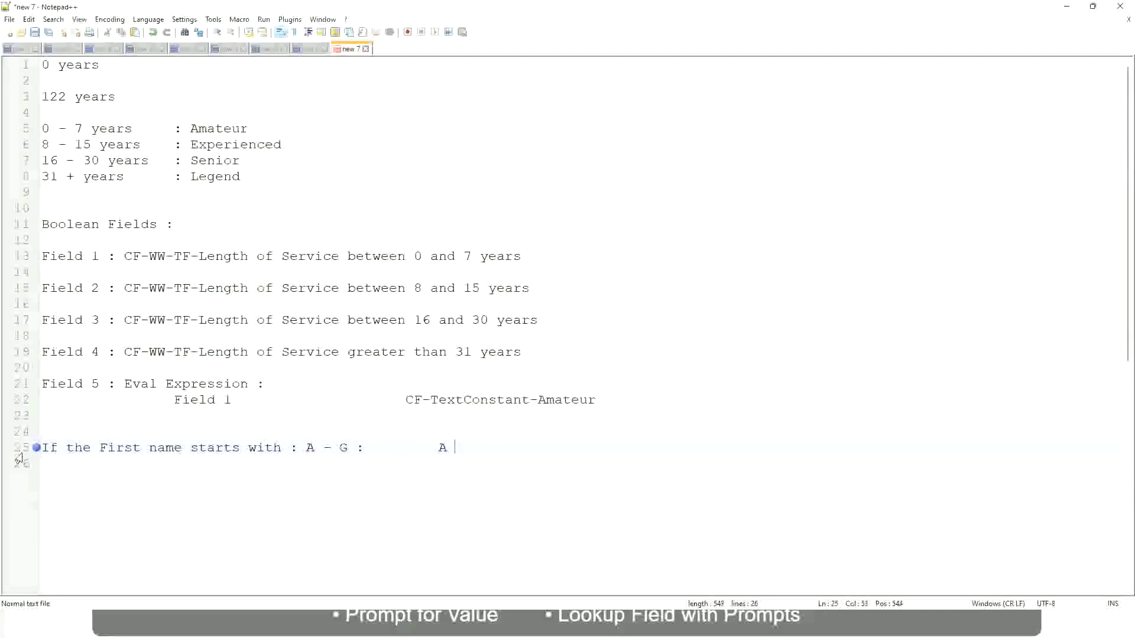
pyautogui.write('sters ')
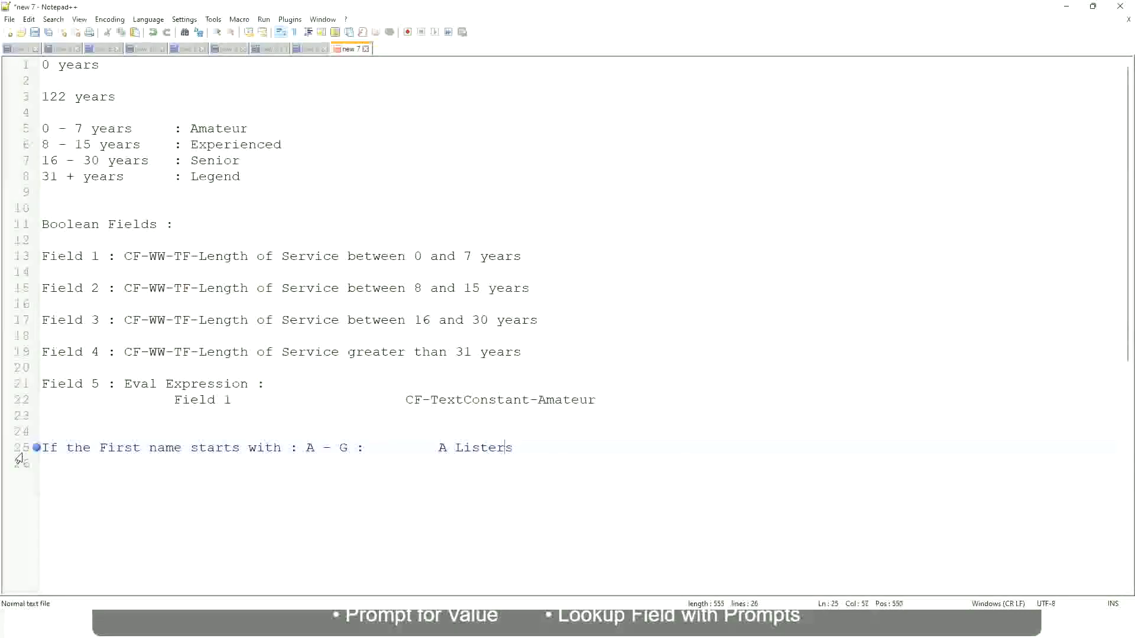
pyautogui.write('""')
pyautogui.press('Right')
pyautogui.press('Right')
pyautogui.press('BackSpace')
pyautogui.press('Right')
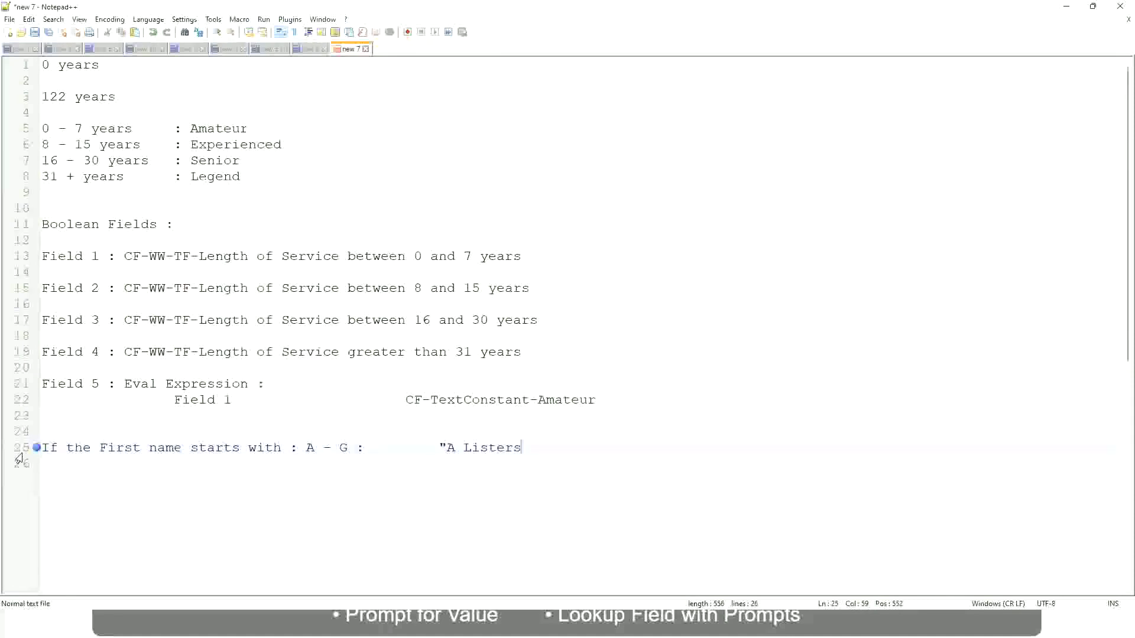
pyautogui.write('""')
pyautogui.press('BackSpace')
pyautogui.press('Return')
pyautogui.write('H -')
pyautogui.write('P')
# Add the rules H - P : "His Majesty" and L - Z : "Lords", removing duplicate quotes.
pyautogui.press('Tab')
pyautogui.press('Tab')
pyautogui.press('Tab')
pyautogui.press('Tab')
pyautogui.press('Tab')
pyautogui.press('Tab')
pyautogui.press('Tab')
pyautogui.write(':       ')
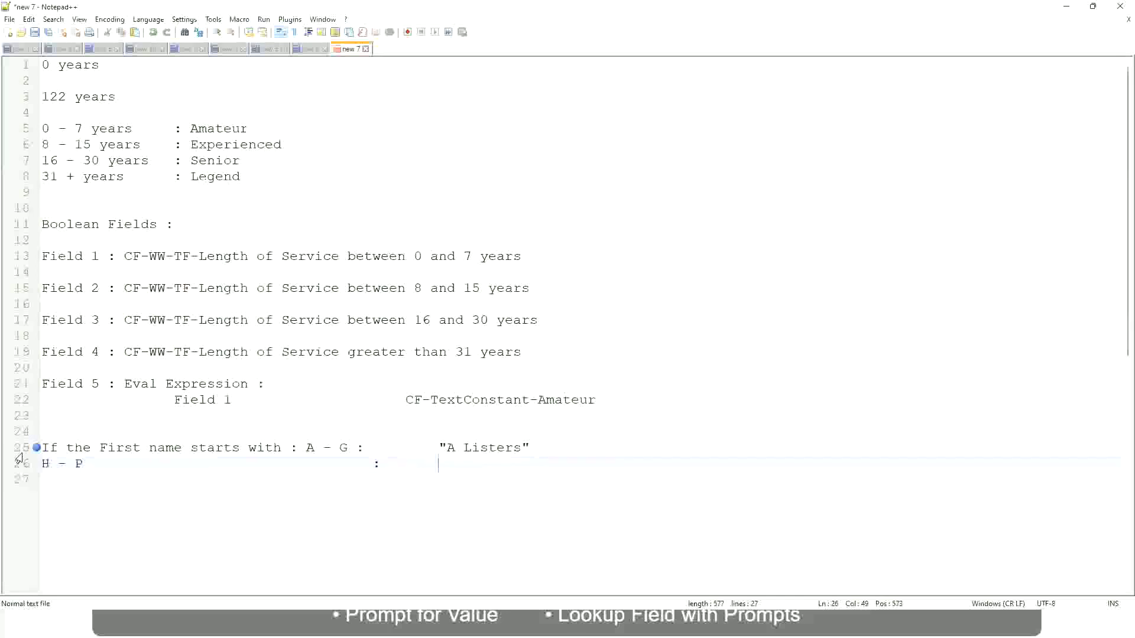
pyautogui.write('"His Maje')
pyautogui.write('sty')
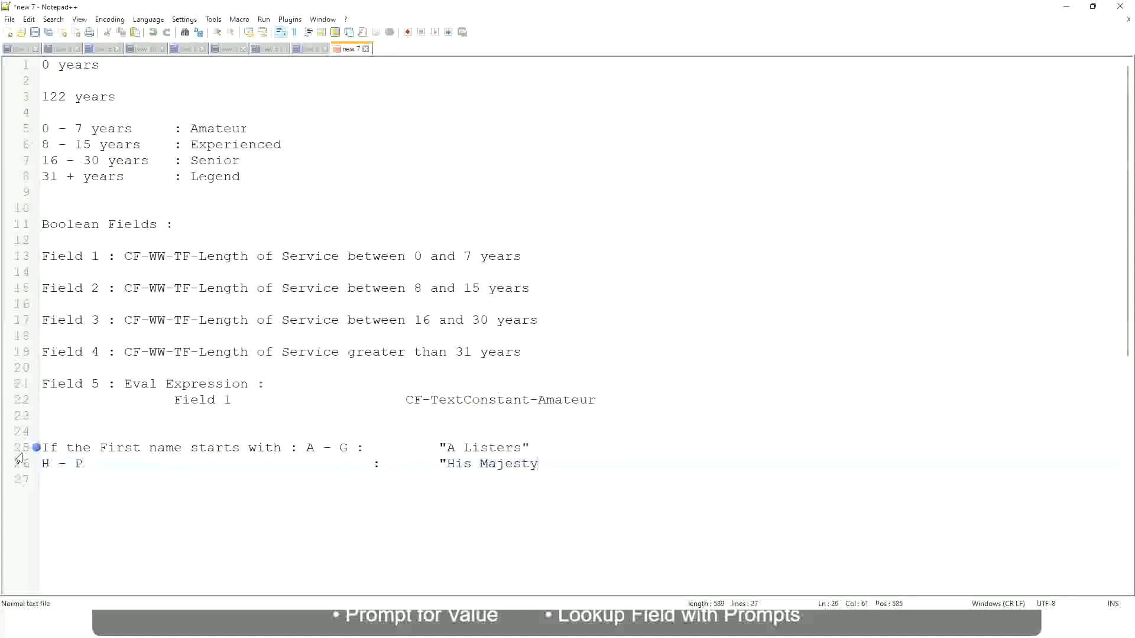
pyautogui.write('"')
pyautogui.press('Delete')
pyautogui.press('Return')
pyautogui.write('L - ')
pyautogui.write('Z')
pyautogui.press('Tab')
pyautogui.press('Tab')
pyautogui.press('Tab')
pyautogui.press('Tab')
pyautogui.press('Tab')
pyautogui.press('Tab')
pyautogui.write('"Lords')
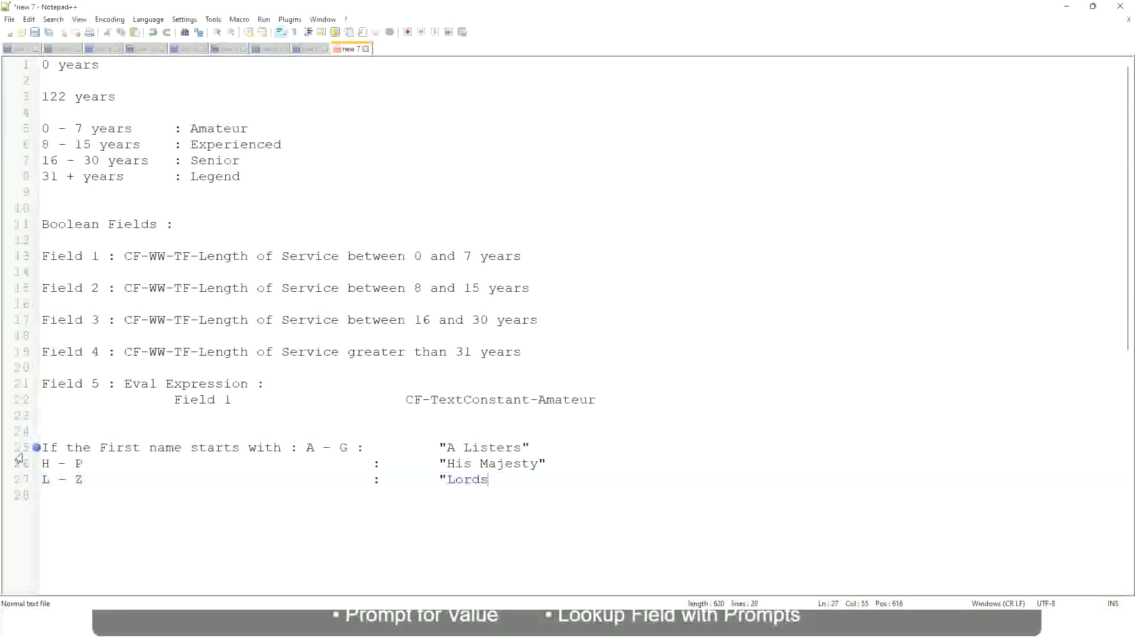
pyautogui.write('""')
pyautogui.press('BackSpace')
# Complete the A–G, H–P and L–Z rule lines and select lines 25–27.
pyautogui.press('Right')
pyautogui.moveTo(493, 479)
pyautogui.mouseDown()
pyautogui.moveTo(441, 449)
pyautogui.moveTo(530, 448)
pyautogui.mouseUp()
pyautogui.click(489, 448)
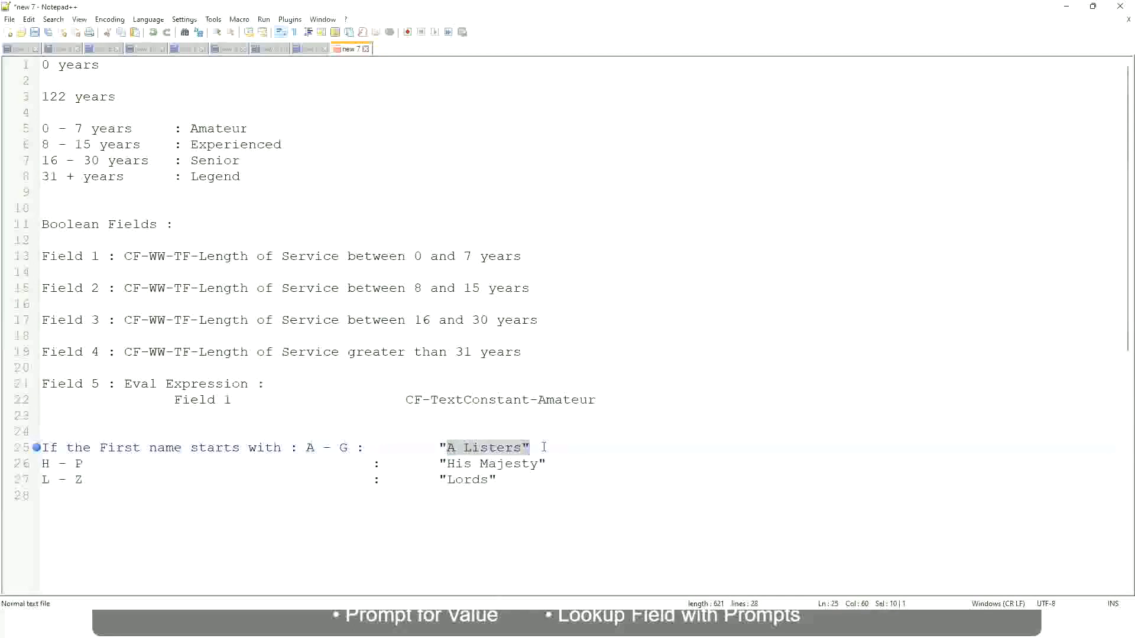
pyautogui.click(512, 466)
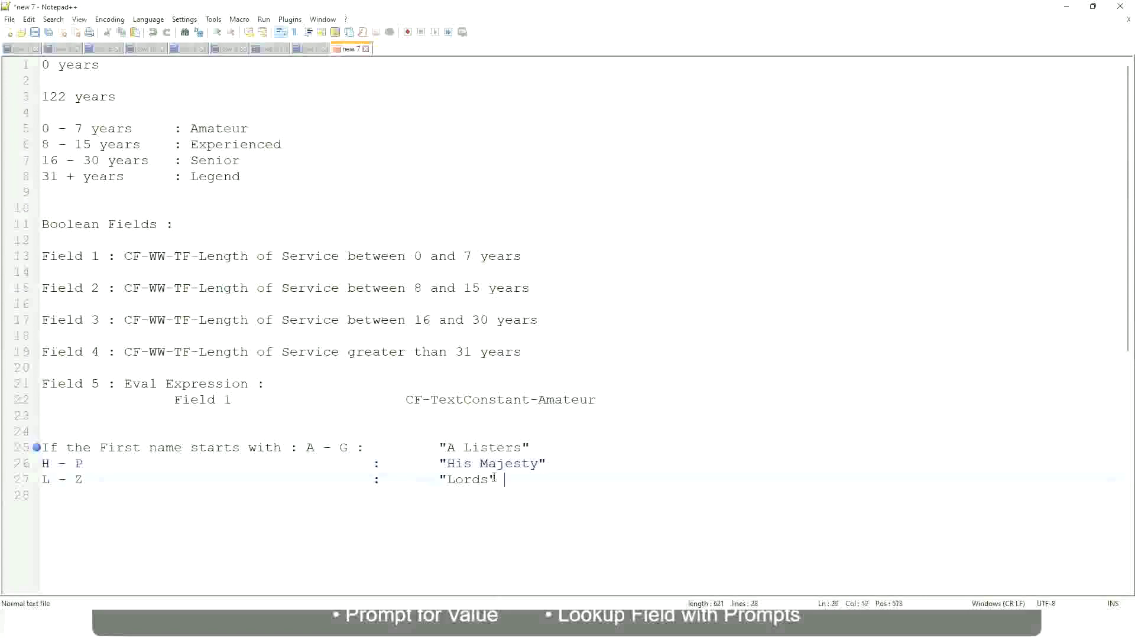
pyautogui.moveTo(505, 480); pyautogui.dragTo(37, 450)
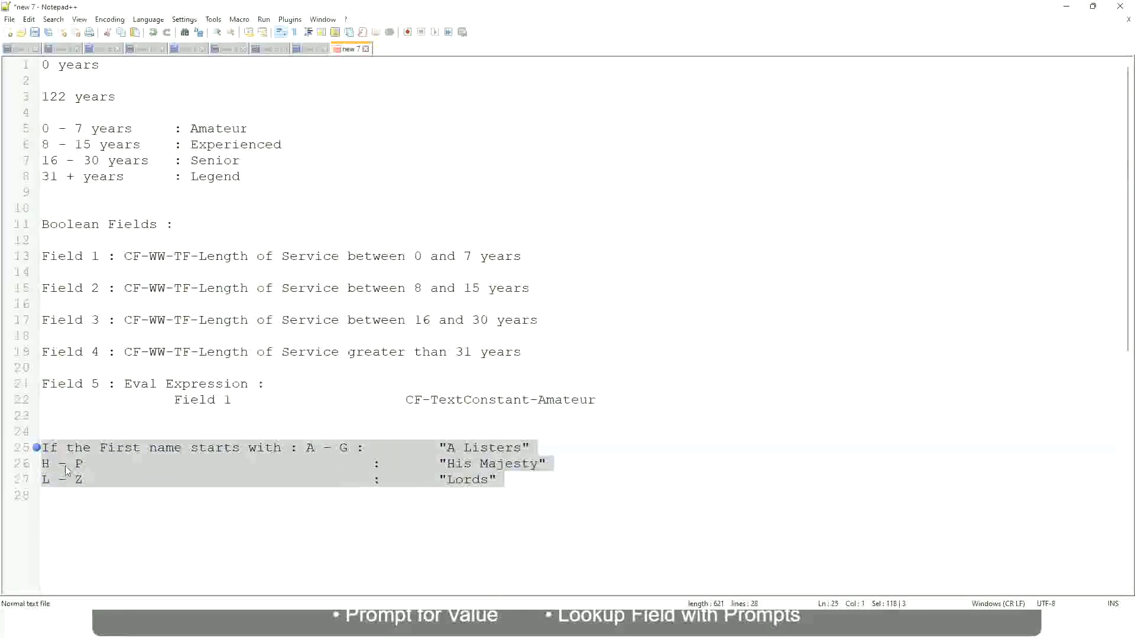
# Overwrite lines 25–27 with 'If Management Level is Manager or Above' and 'Proposed Allowance Plan : Car Allowance'.
pyautogui.press('Delete')
pyautogui.write('If ')
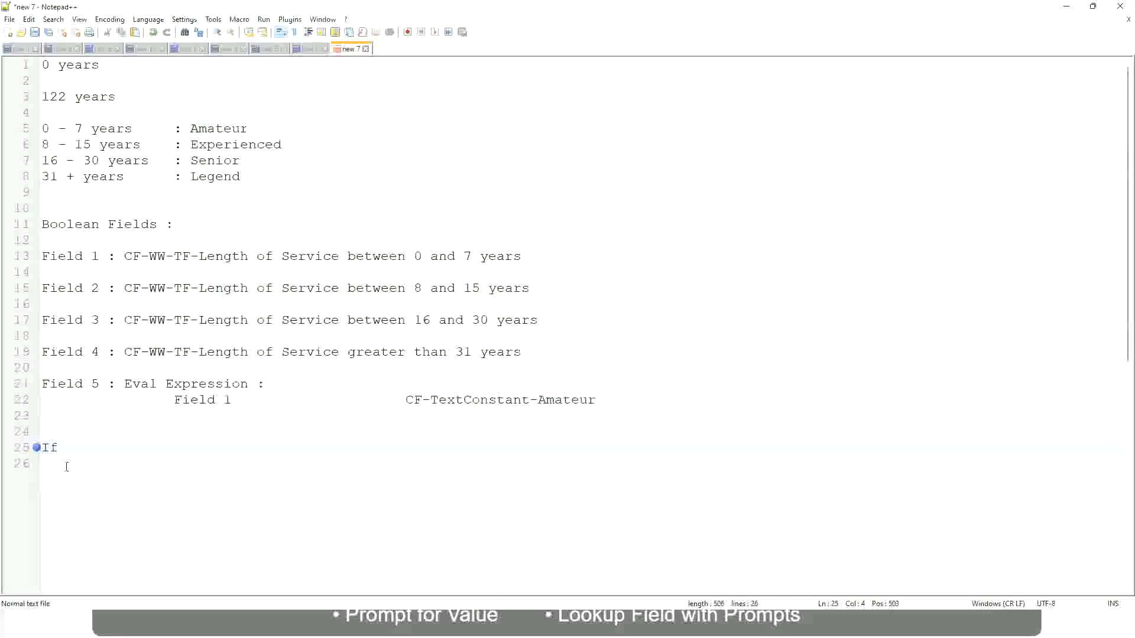
pyautogui.write('Prior ')
pyautogui.write('Ex')
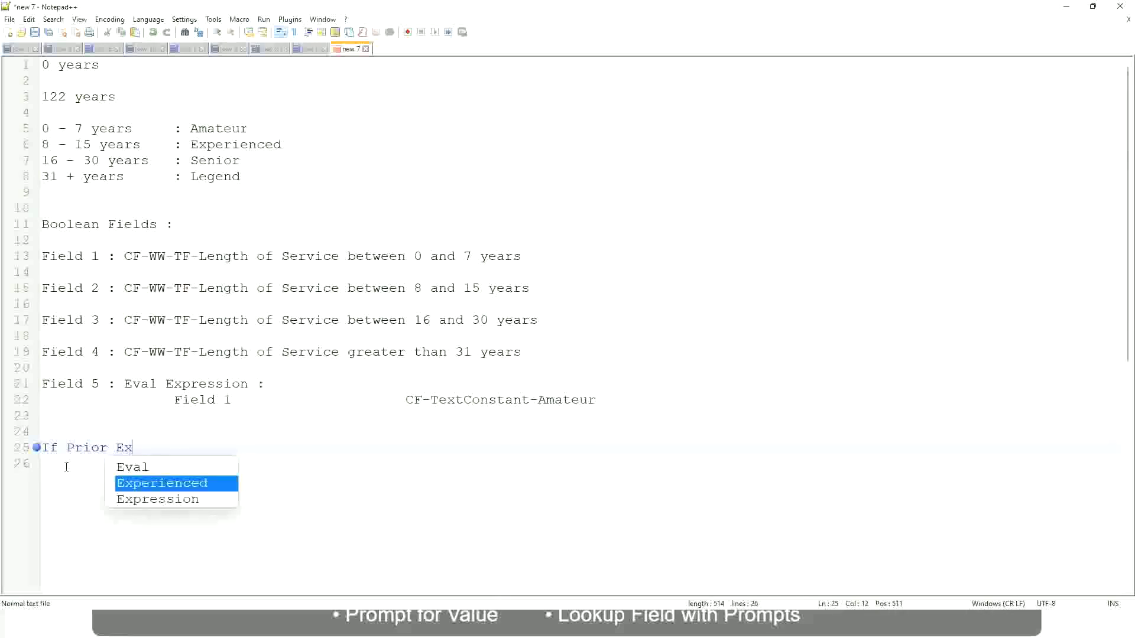
pyautogui.write('perience')
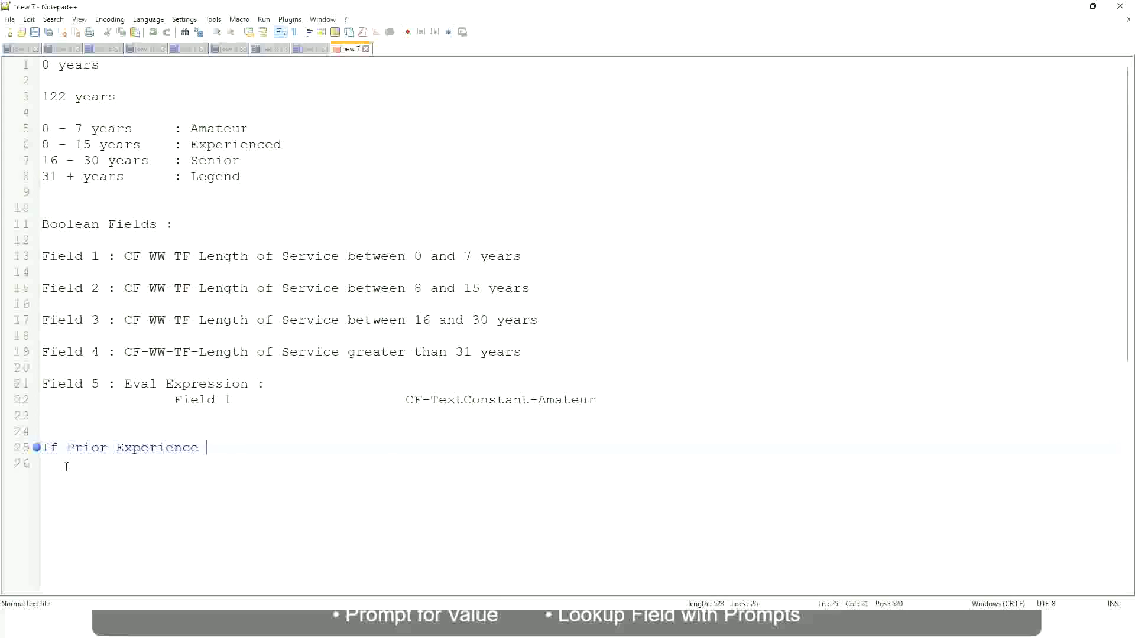
pyautogui.press('BackSpace')
pyautogui.press('BackSpace')
pyautogui.press('BackSpace')
pyautogui.press('BackSpace')
pyautogui.press('BackSpace')
pyautogui.press('BackSpace')
pyautogui.press('BackSpace')
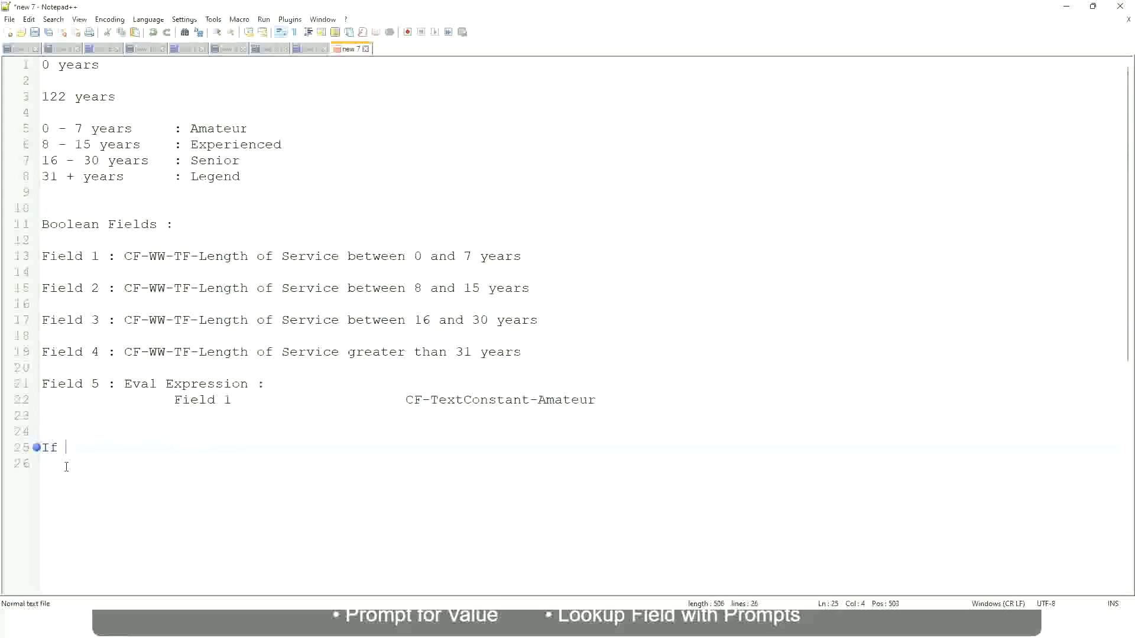
pyautogui.write('Job Profi')
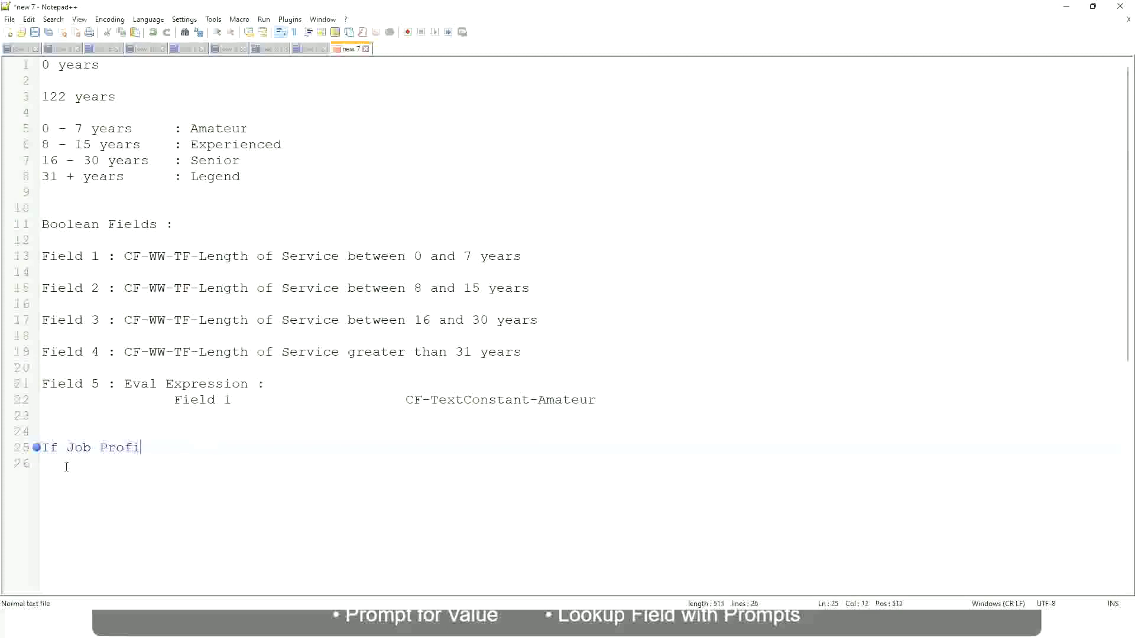
pyautogui.write('le is ')
pyautogui.write(': Manager')
pyautogui.press('BackSpace')
pyautogui.press('BackSpace')
pyautogui.press('BackSpace')
pyautogui.press('BackSpace')
pyautogui.press('BackSpace')
pyautogui.press('BackSpace')
pyautogui.press('BackSpace')
pyautogui.press('BackSpace')
pyautogui.press('BackSpace')
pyautogui.press('BackSpace')
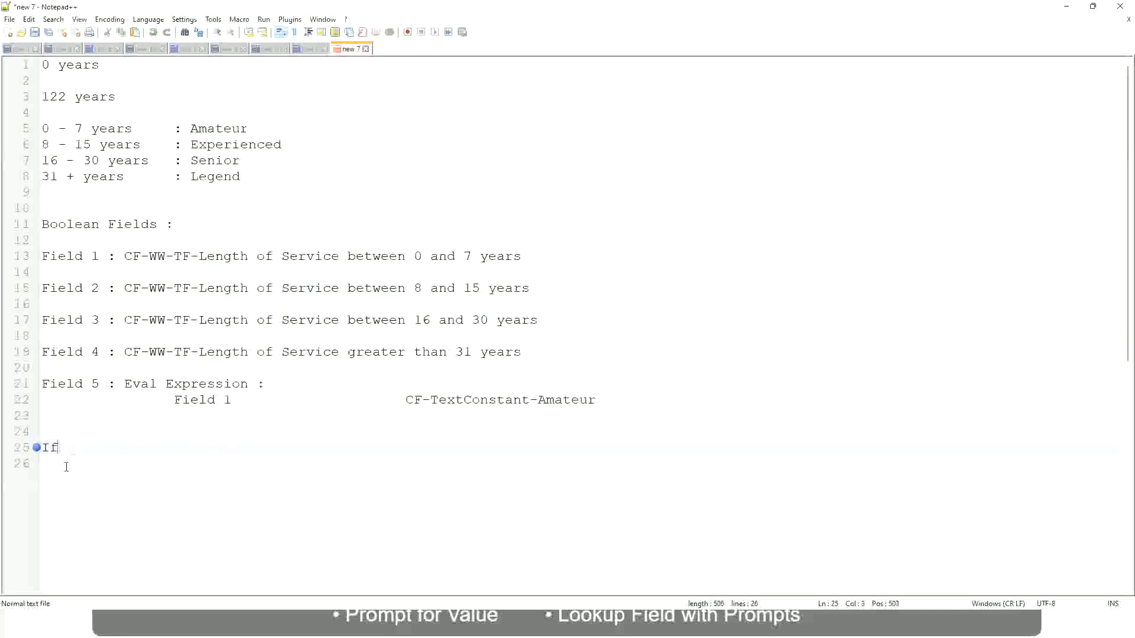
pyautogui.write('Management ')
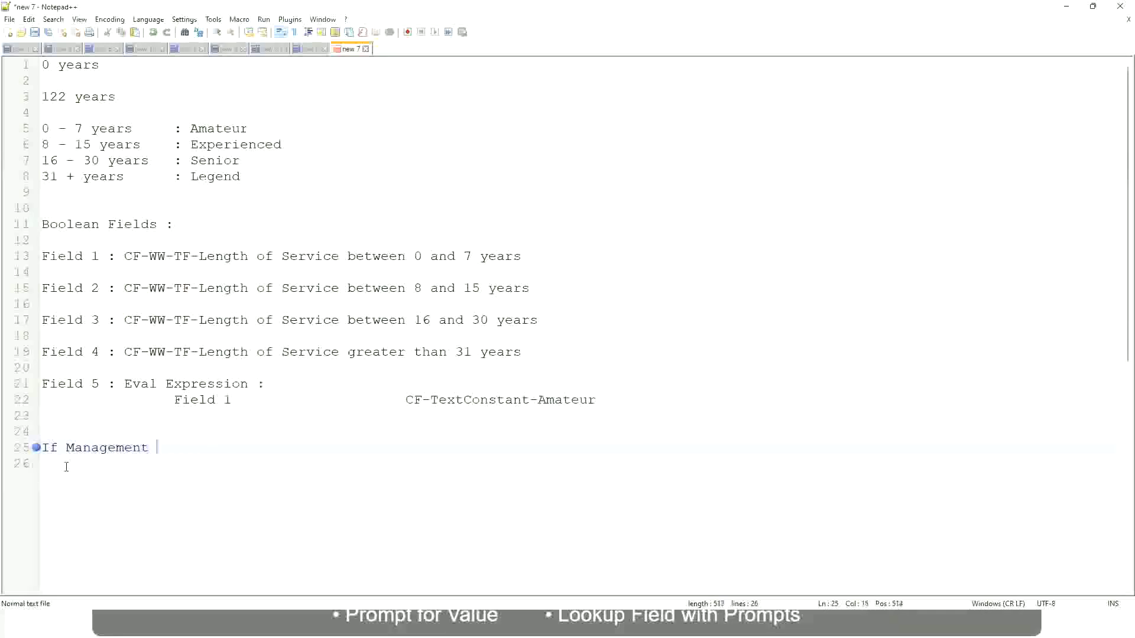
pyautogui.write('Level is M')
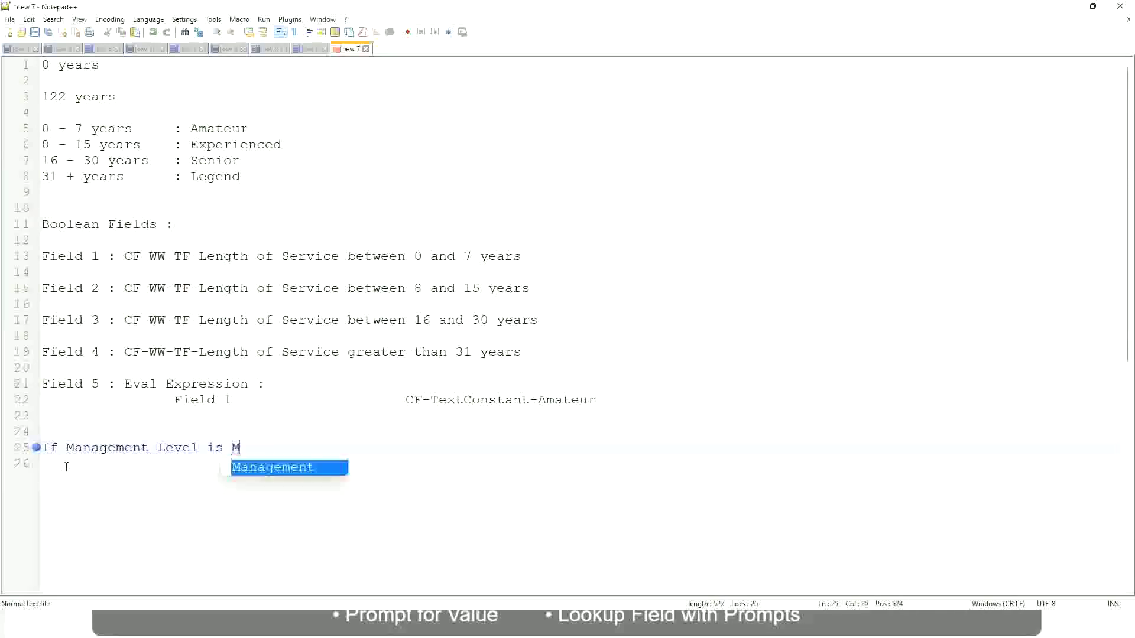
pyautogui.write('anager or A')
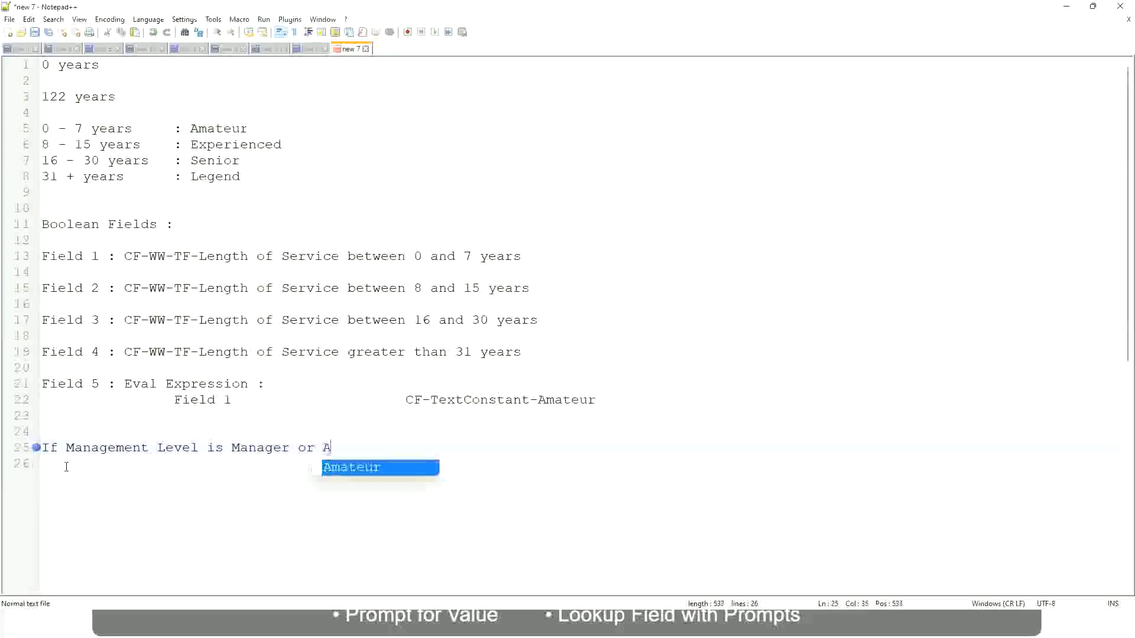
pyautogui.write('bove')
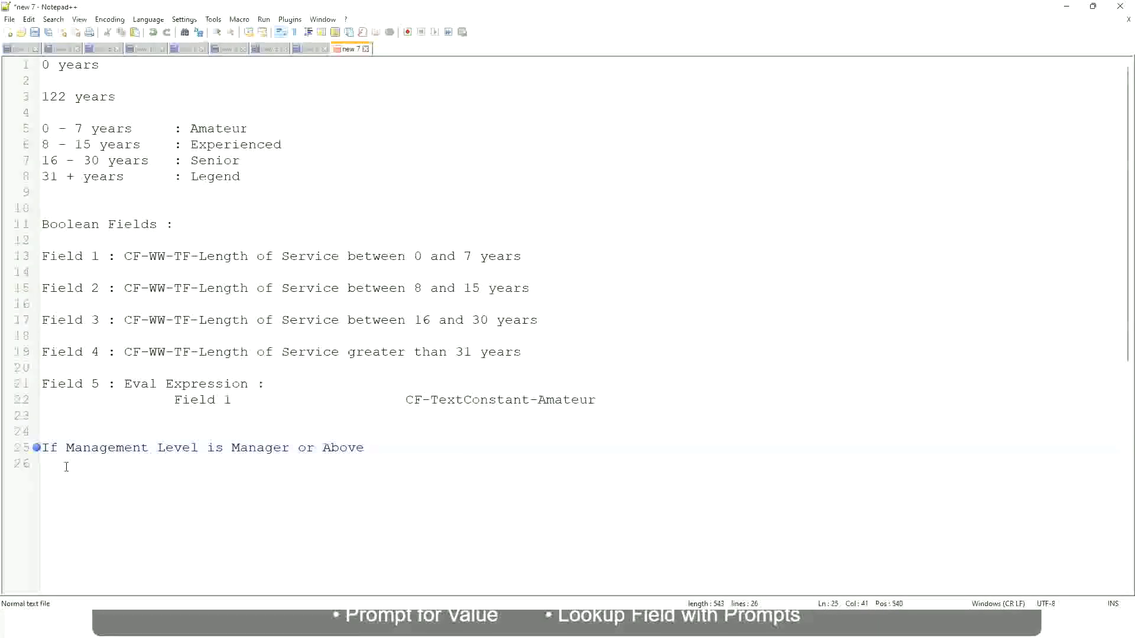
pyautogui.press('Tab')
pyautogui.press('Tab')
pyautogui.press('Tab')
pyautogui.write('Proposed')
pyautogui.write('A')
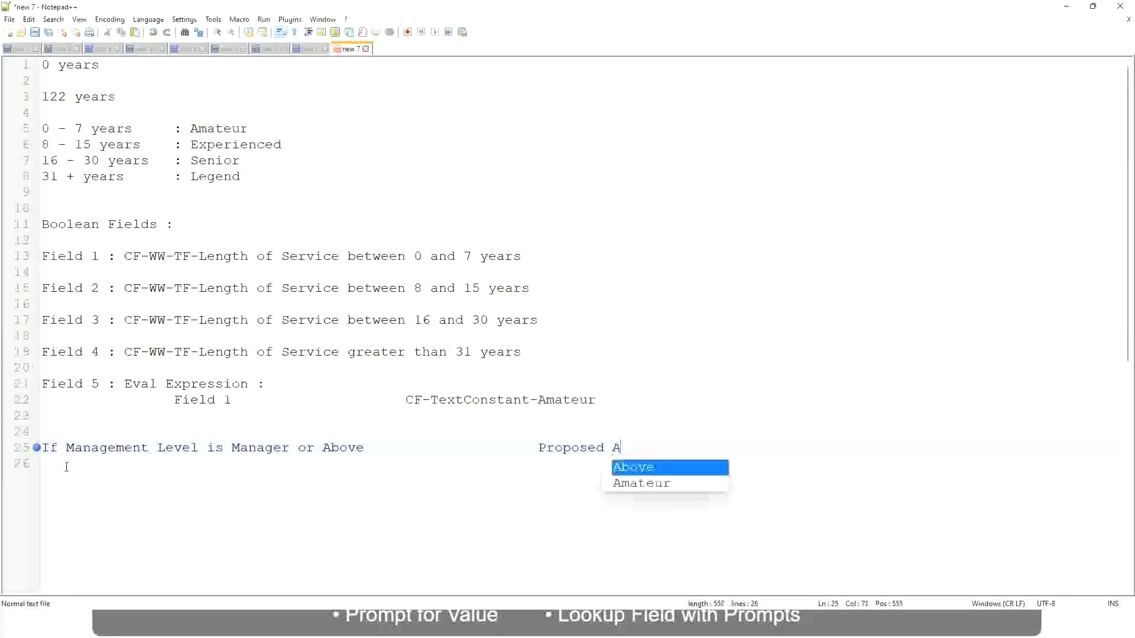
pyautogui.write('llowance ')
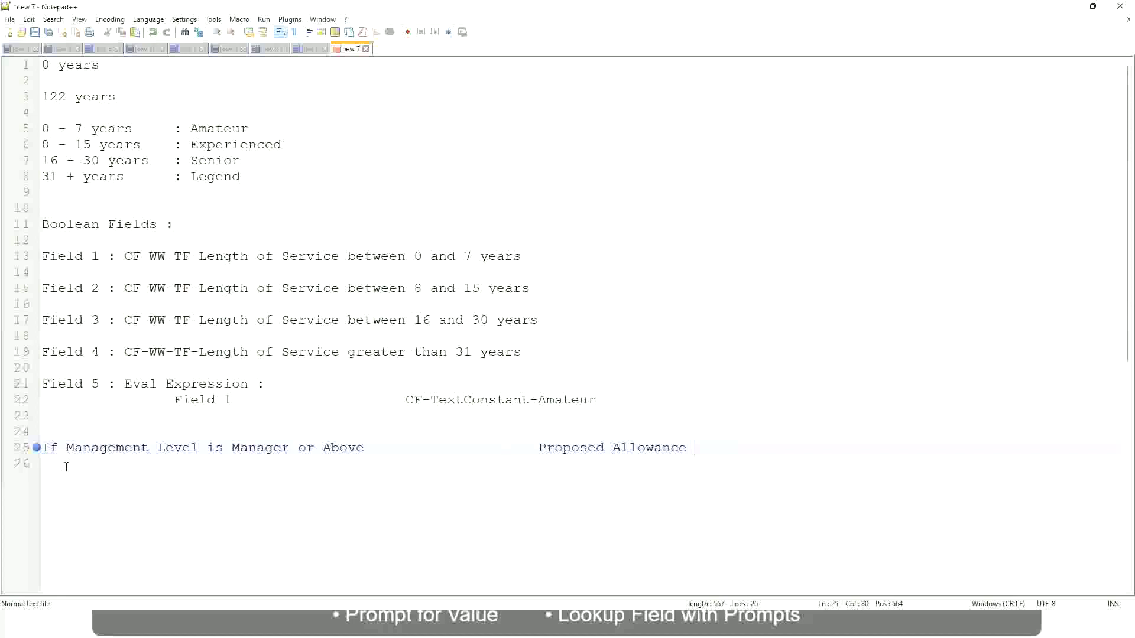
pyautogui.write('Pl')
pyautogui.write('an')
pyautogui.write(':')
pyautogui.write(' Car Allowance')
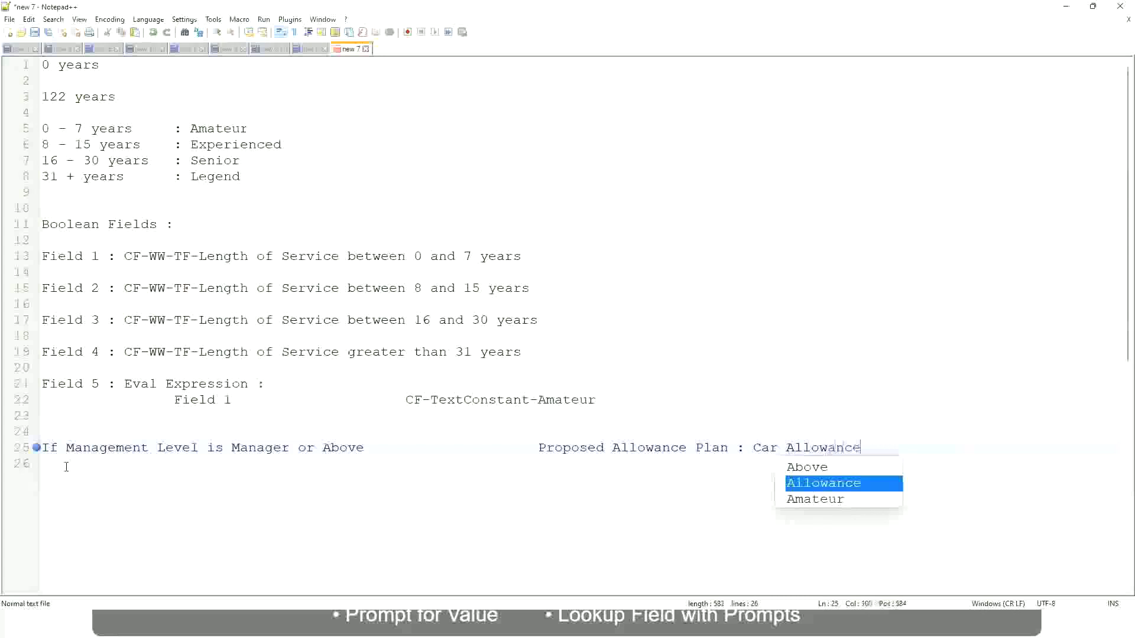
# Start a new rule line and delete 'or Above' from the Manager rule.
pyautogui.press('Return')
pyautogui.write('If ')
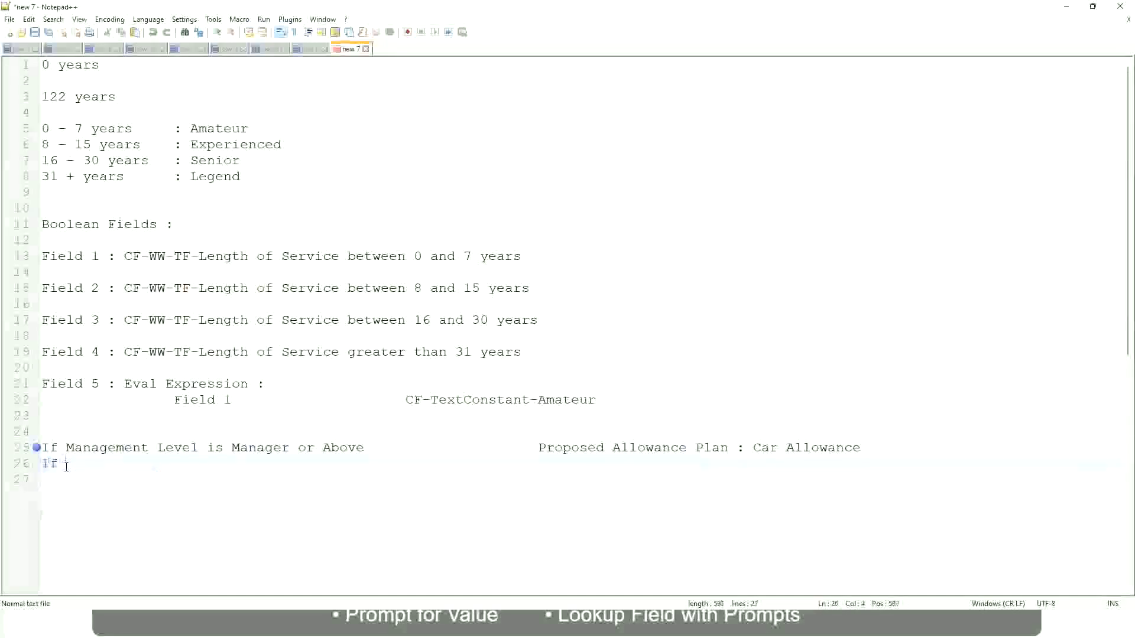
pyautogui.write('Management Le')
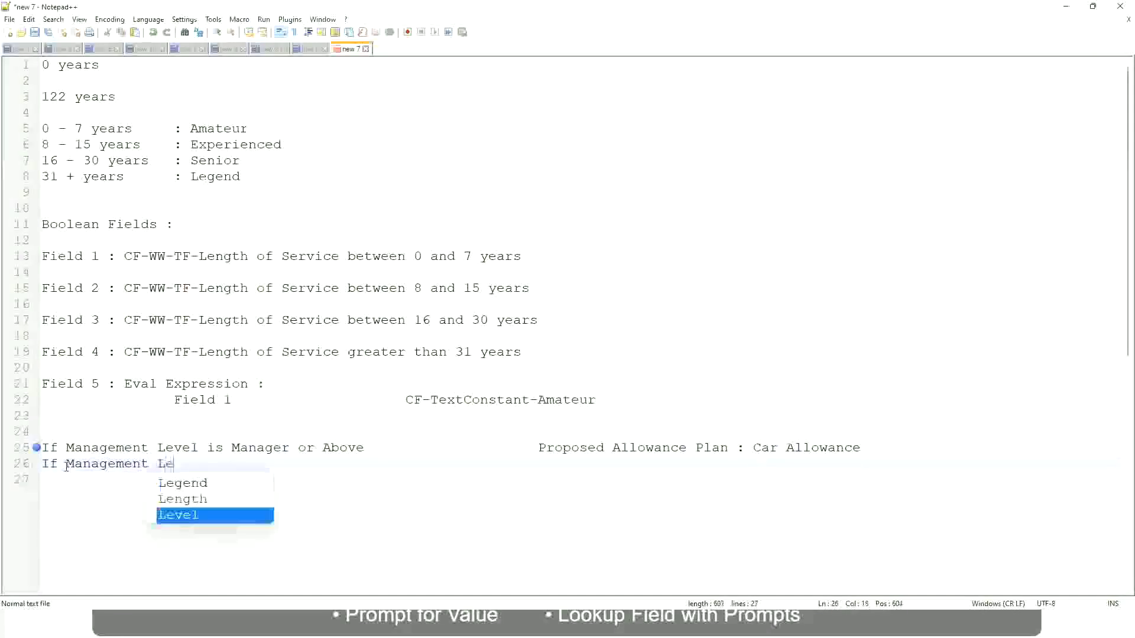
pyautogui.write('vel is')
pyautogui.press('Up')
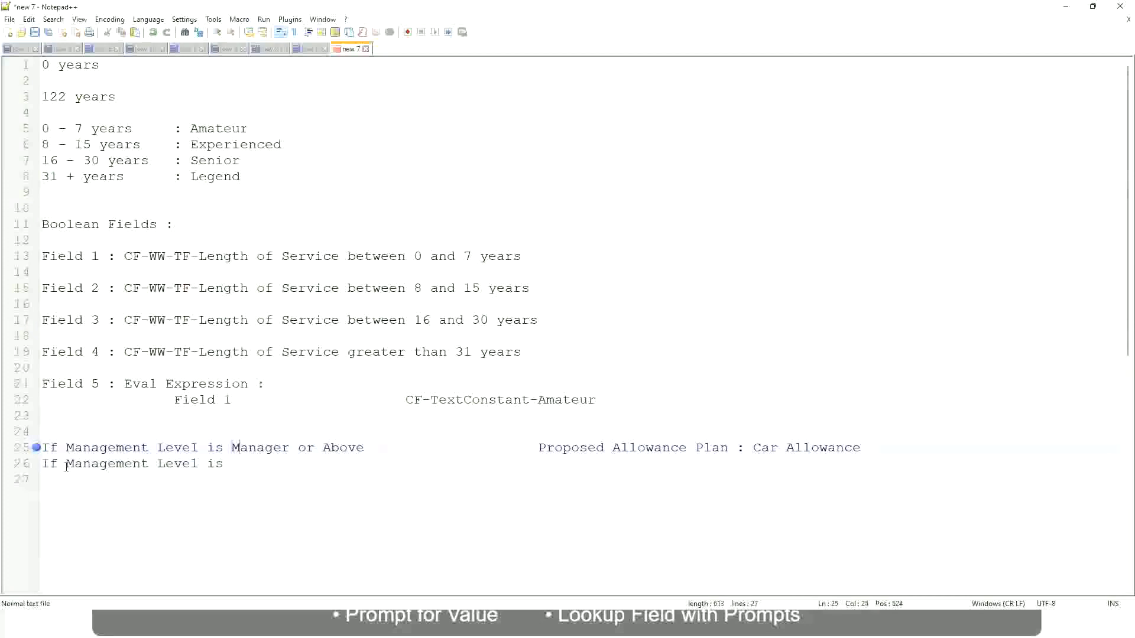
pyautogui.press('Right')
pyautogui.press('Right')
pyautogui.press('Right')
pyautogui.hotkey('shift', 'Right')
pyautogui.hotkey('shift', 'Right')
pyautogui.hotkey('shift', 'Right')
pyautogui.hotkey('shift', 'Right')
pyautogui.hotkey('shift', 'Right')
pyautogui.hotkey('shift', 'Right')
pyautogui.press('Delete')
pyautogui.press('Down')
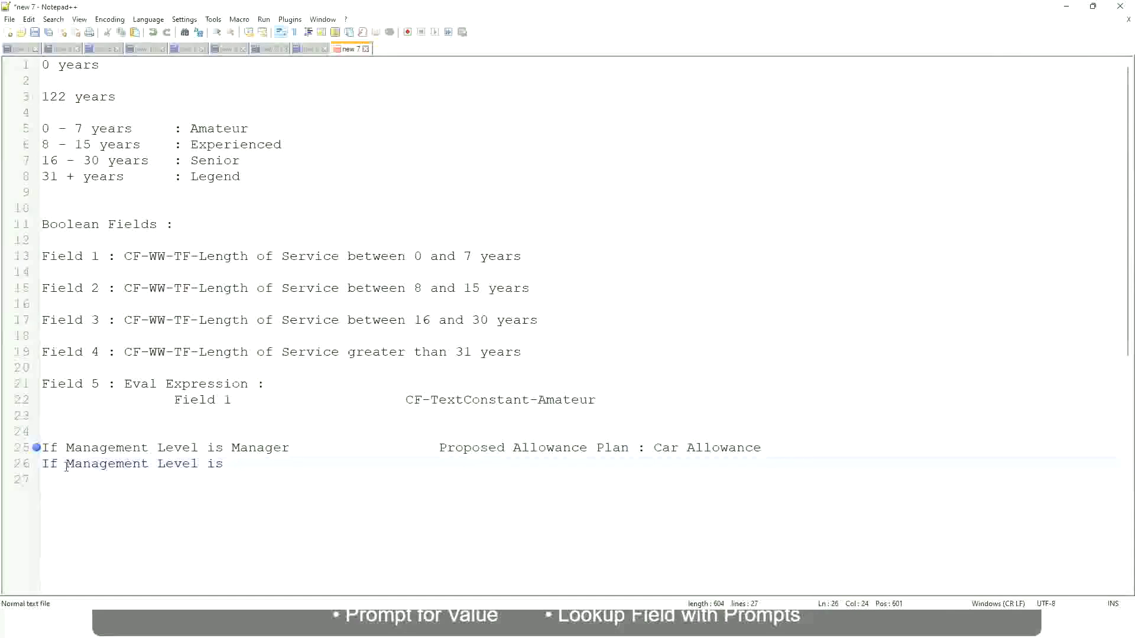
pyautogui.write('Di')
pyautogui.write('rector')
# Write the Director rule with Executive Allowance and the CEO rule with CEO Allowance.
pyautogui.press('Tab')
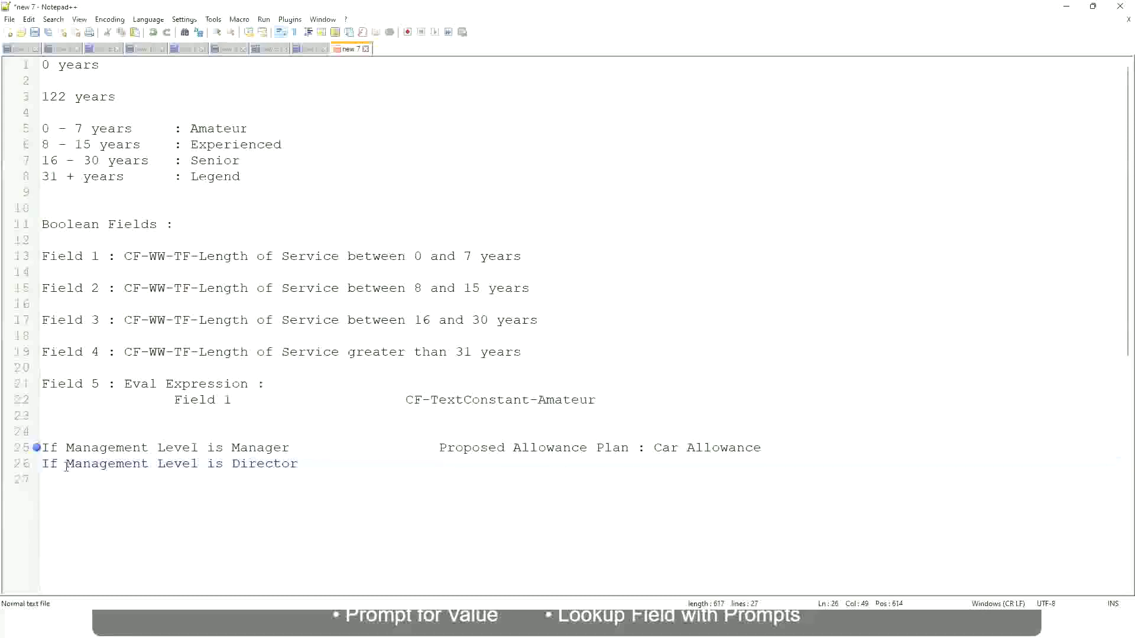
pyautogui.write('Exec')
pyautogui.write('utive Allo')
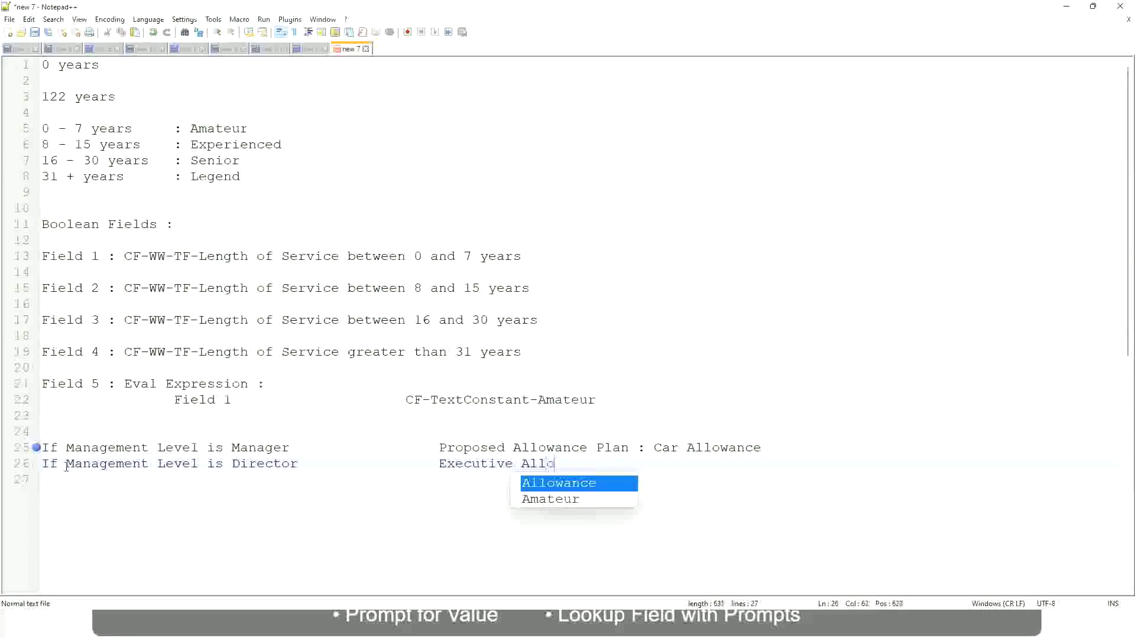
pyautogui.press('Return')
pyautogui.press('Return')
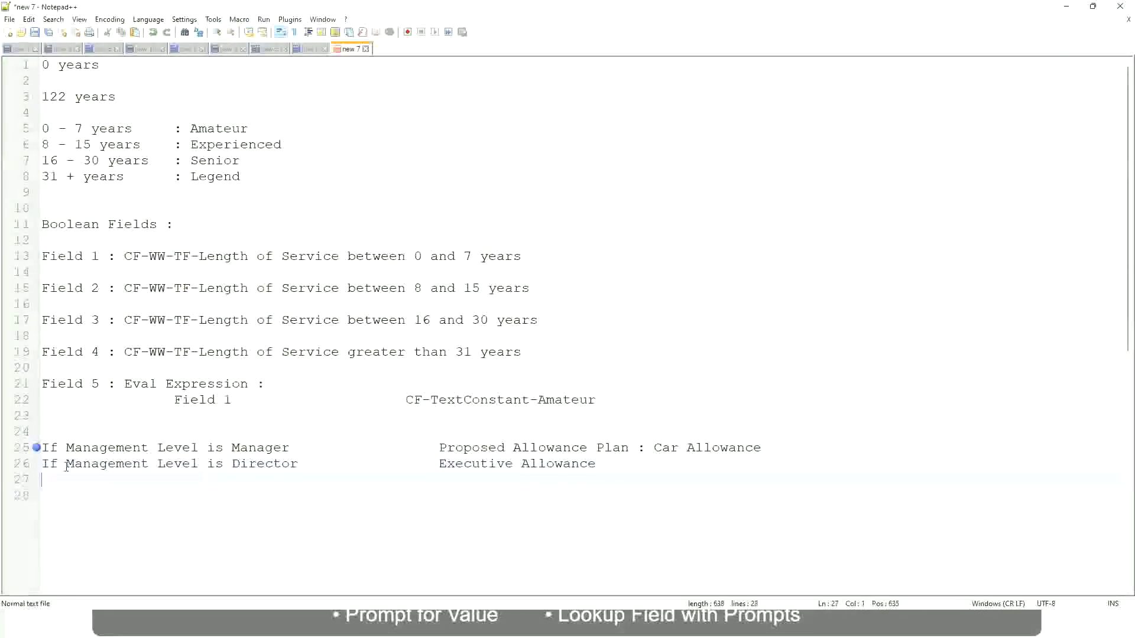
pyautogui.write('If ')
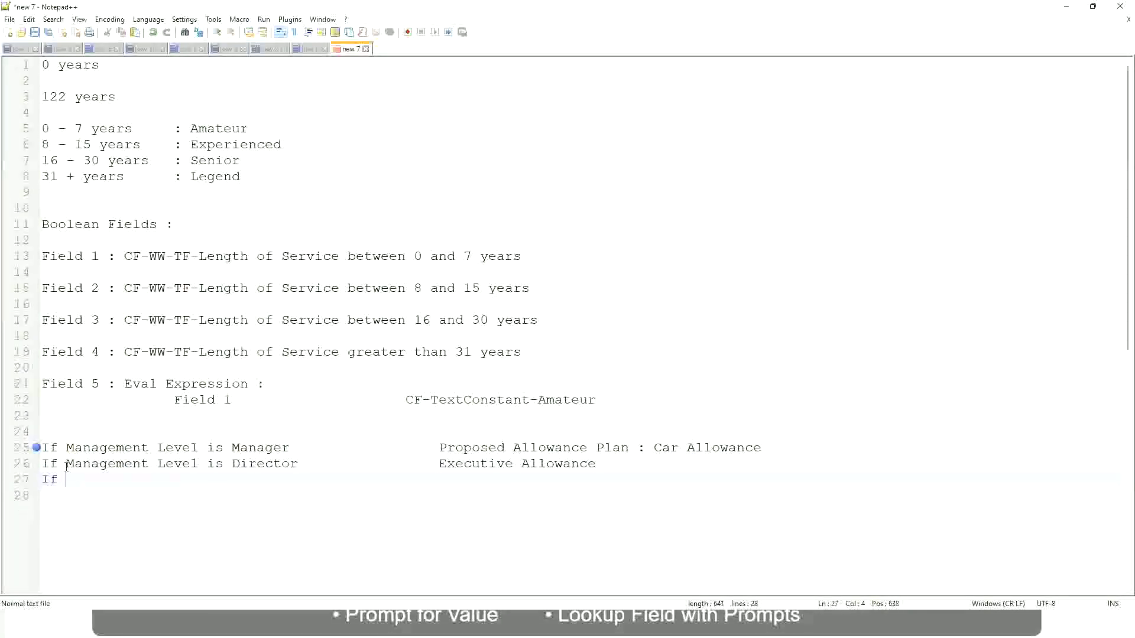
pyautogui.write('Mana')
pyautogui.press('Return')
pyautogui.write('is')
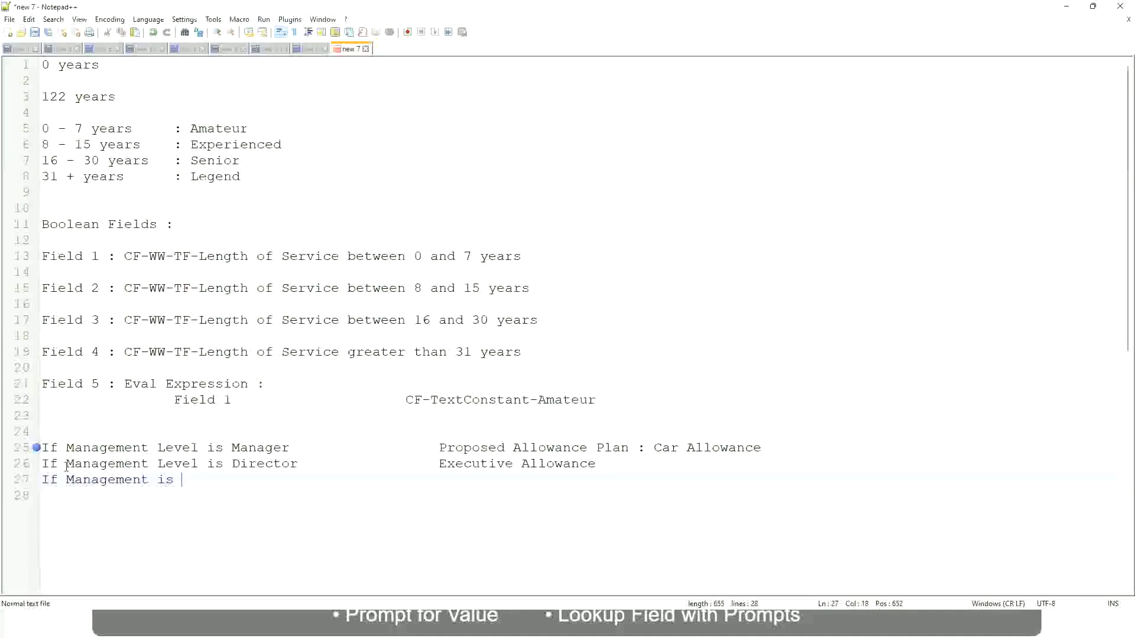
pyautogui.press('BackSpace')
pyautogui.press('BackSpace')
pyautogui.write('le')
pyautogui.press('BackSpace')
pyautogui.press('BackSpace')
pyautogui.write('Le')
pyautogui.press('Down')
pyautogui.press('Down')
pyautogui.press('Return')
pyautogui.write('is CEO ')
pyautogui.write('CEO')
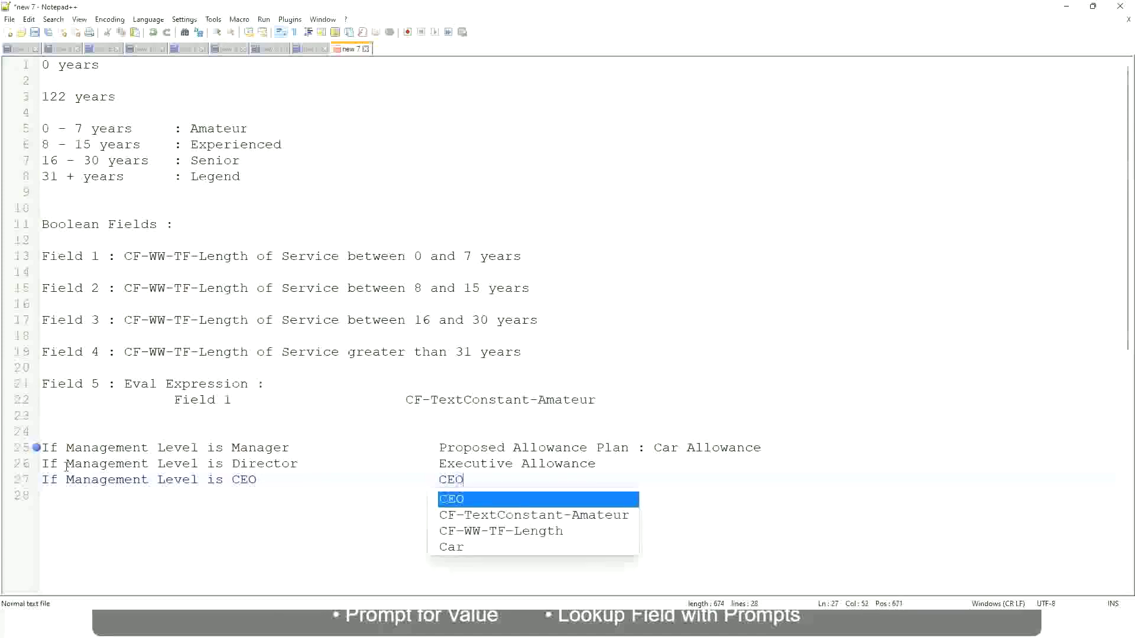
pyautogui.write(' Allowanc')
pyautogui.press('Return')
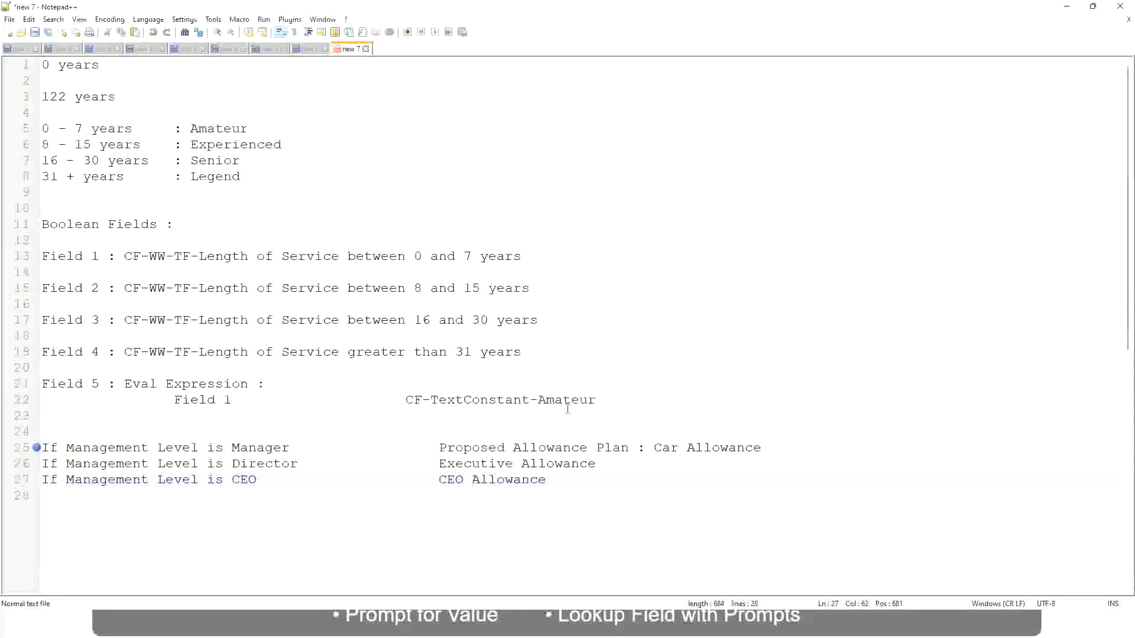
pyautogui.click(653, 448)
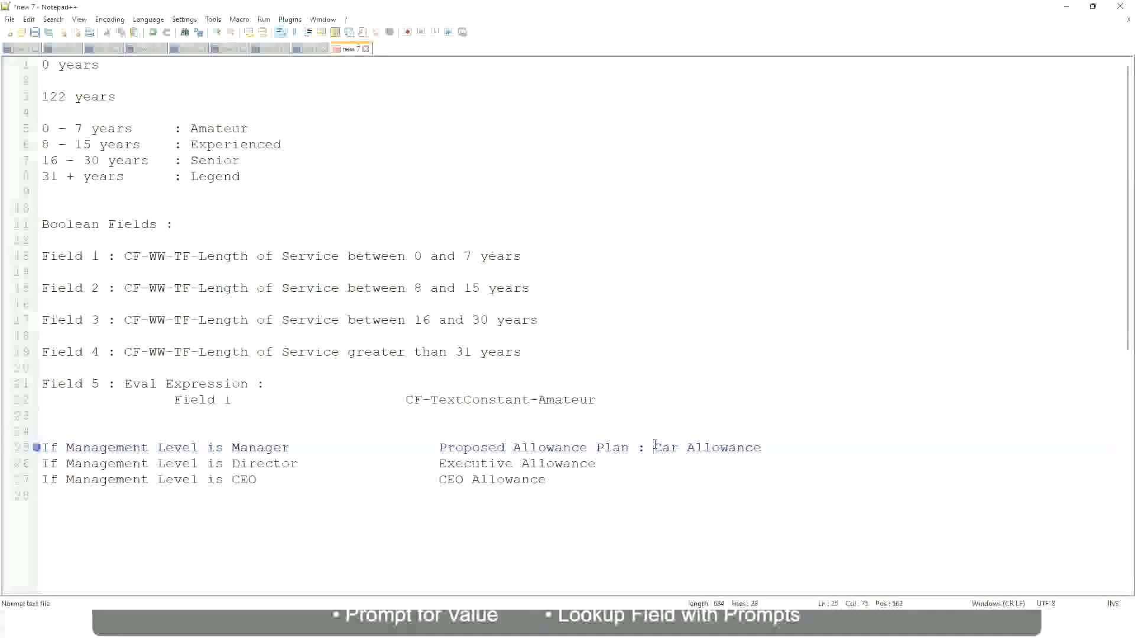
pyautogui.moveTo(654, 448); pyautogui.dragTo(765, 450)
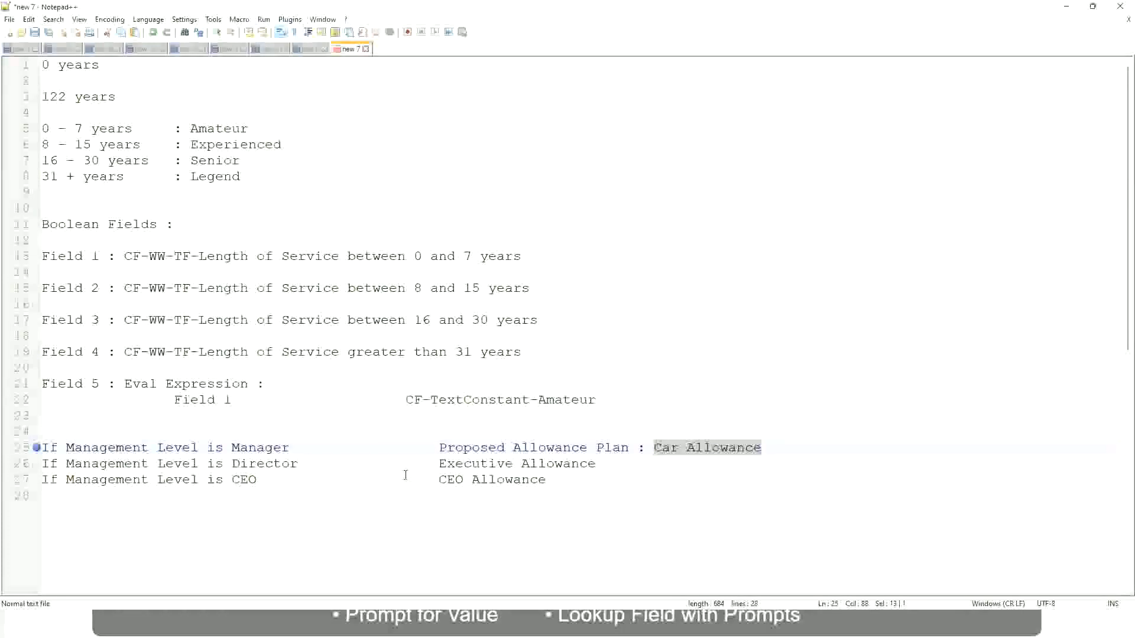
pyautogui.click(530, 448)
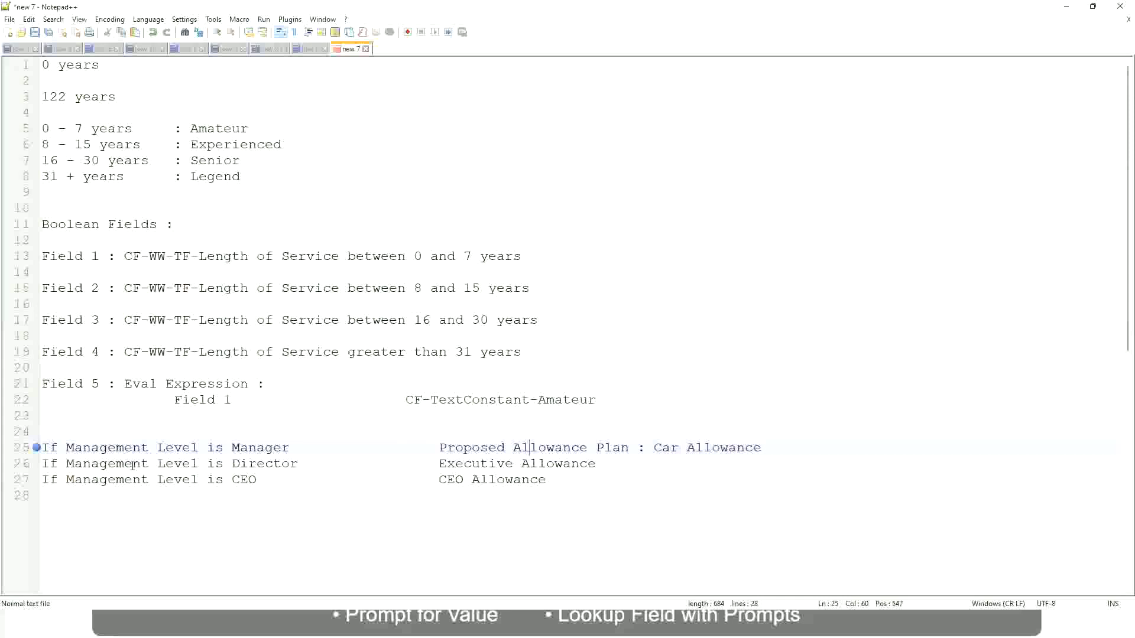
# Replace line 25's allowance text with 'Name of the First Line Manager'.
pyautogui.click(228, 447)
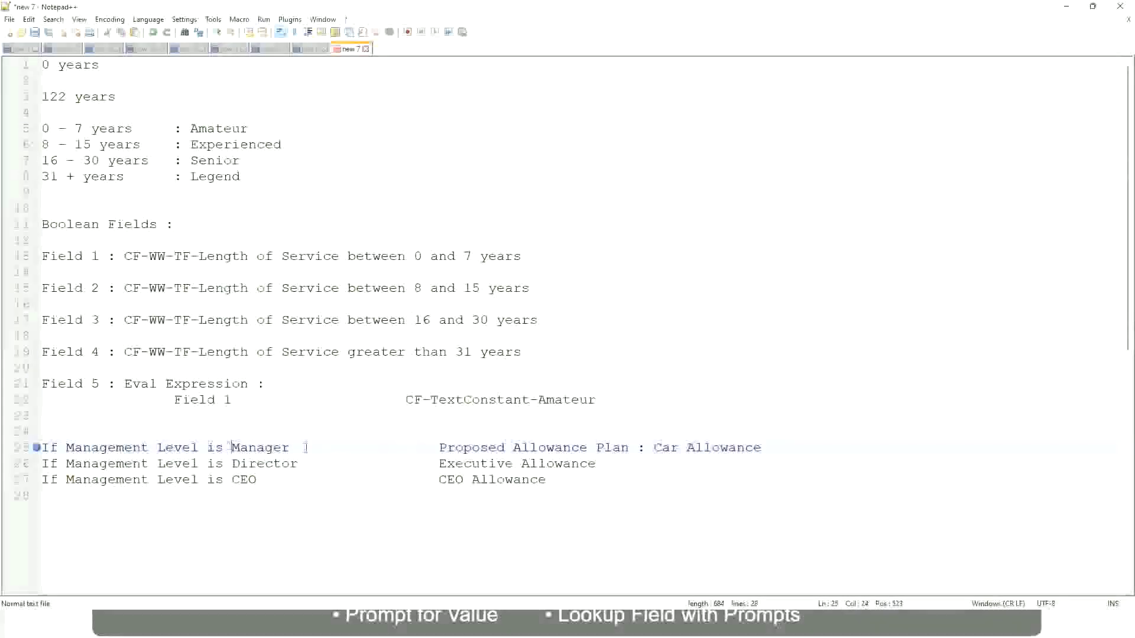
pyautogui.moveTo(439, 448); pyautogui.dragTo(778, 446)
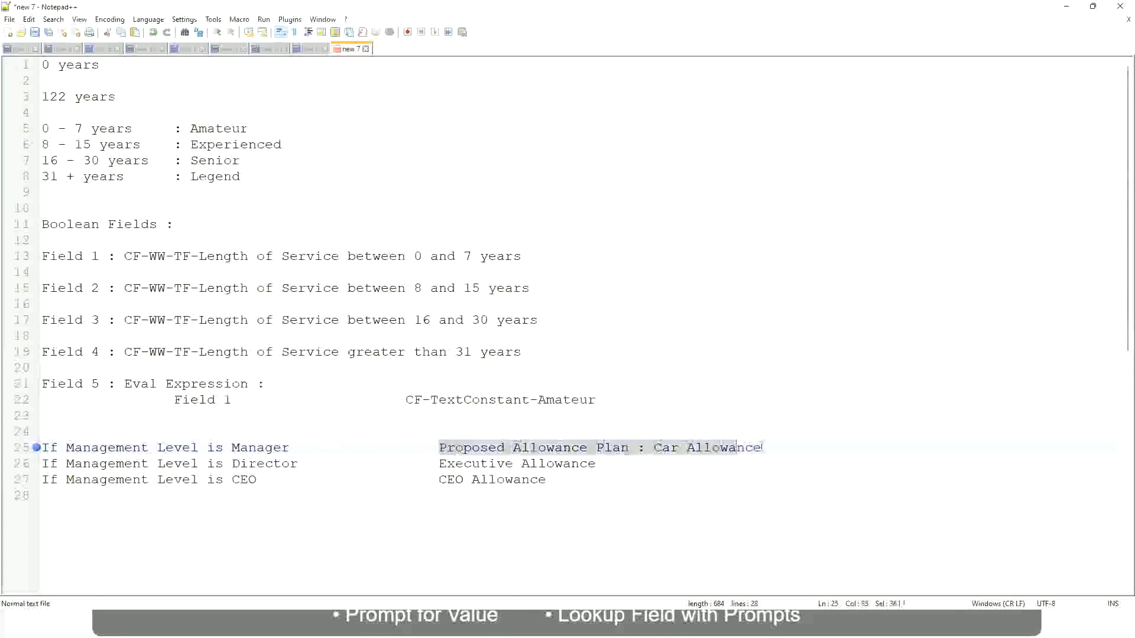
pyautogui.write('Manager')
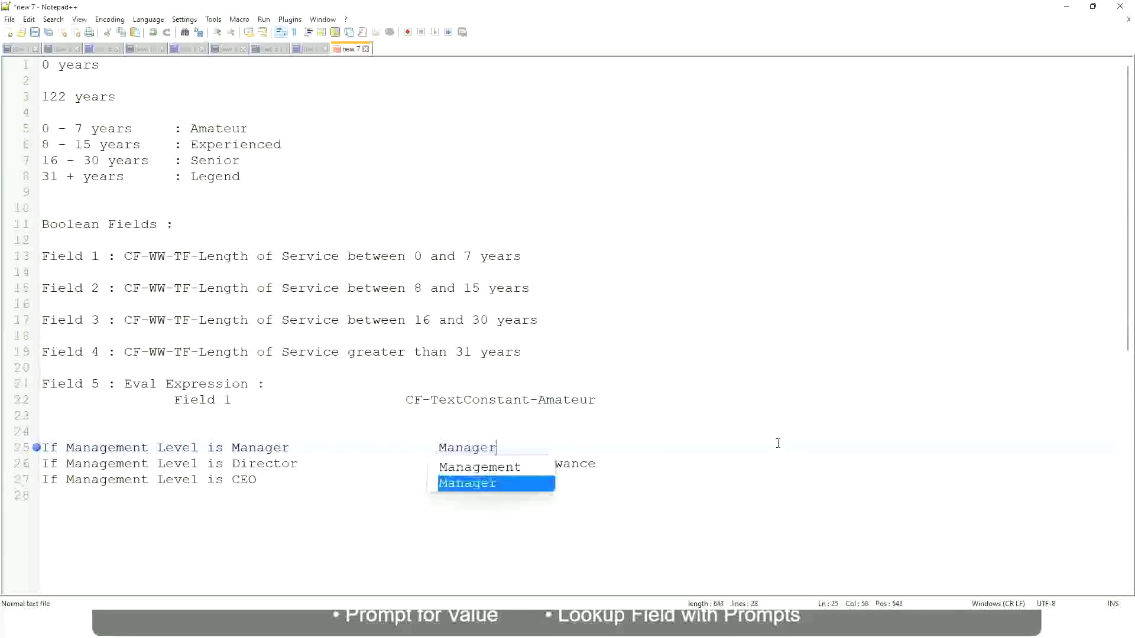
pyautogui.write('s')
pyautogui.press('BackSpace')
pyautogui.press('BackSpace')
pyautogui.press('BackSpace')
pyautogui.press('BackSpace')
pyautogui.press('BackSpace')
pyautogui.press('BackSpace')
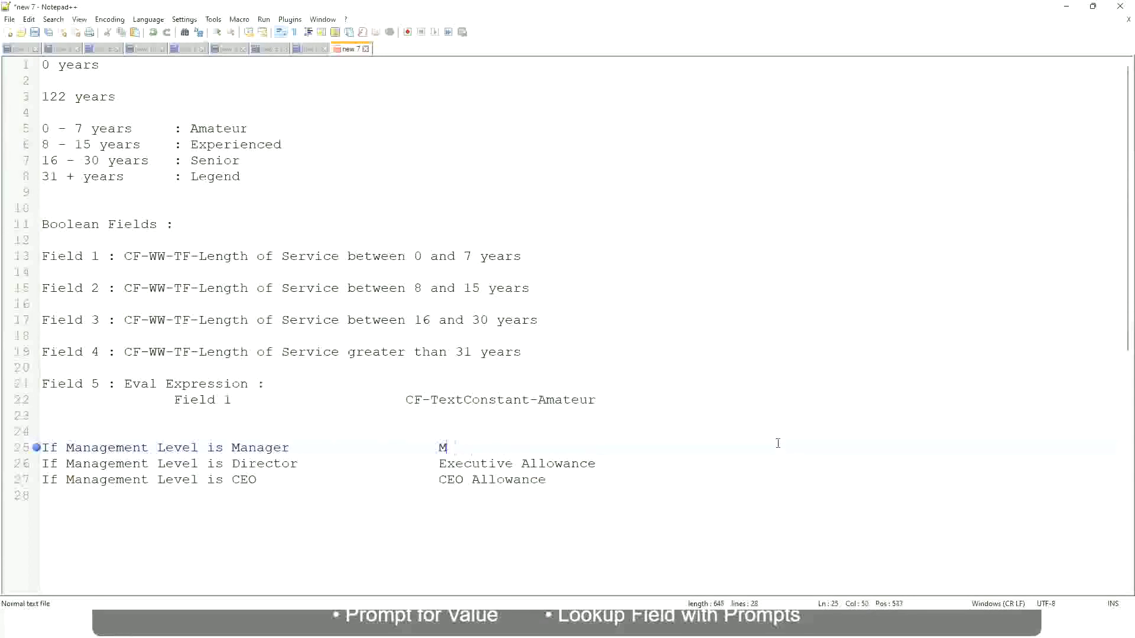
pyautogui.press('BackSpace')
pyautogui.write('Eirst Li')
pyautogui.write('ne Manager')
pyautogui.press('Escape')
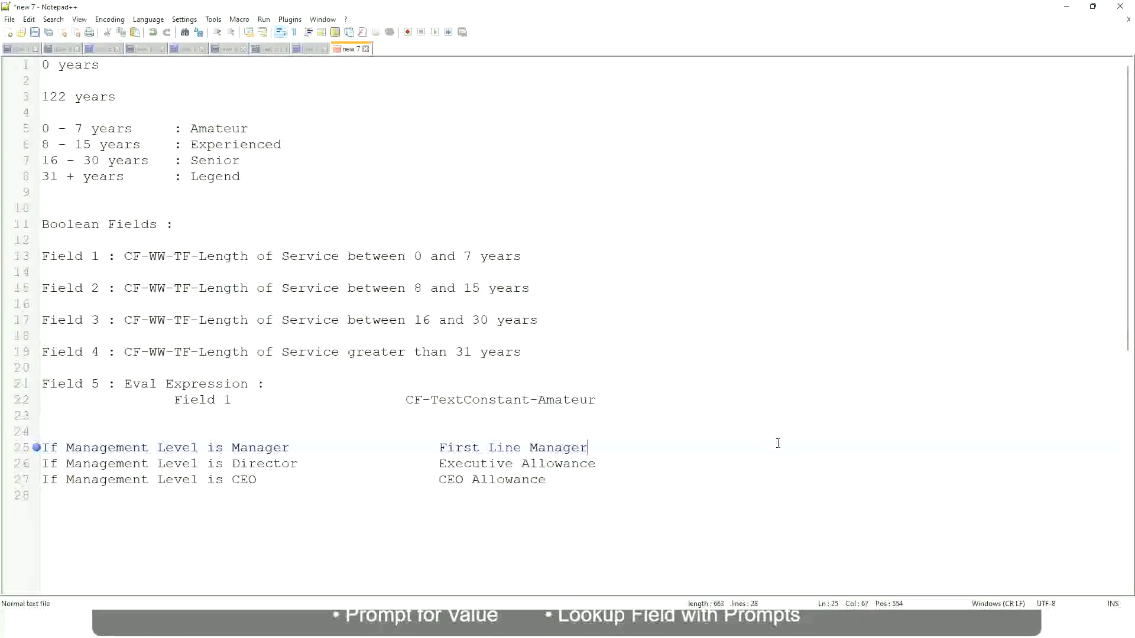
pyautogui.hotkey('ctrl', 'Left')
pyautogui.hotkey('ctrl', 'Left')
pyautogui.write('Name of the')
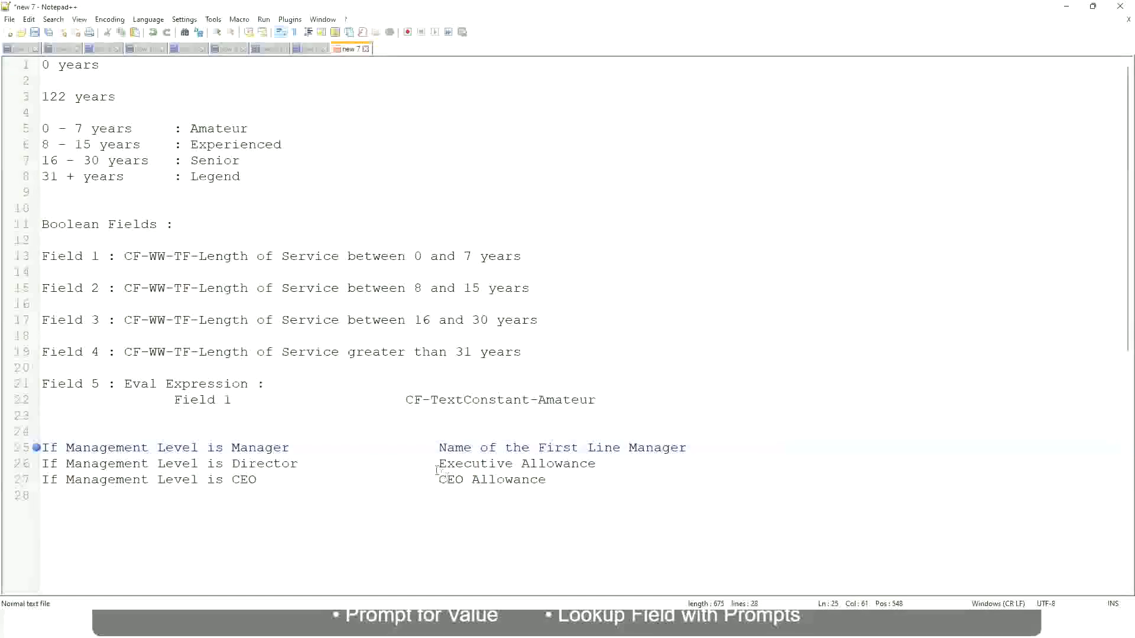
# Change line 26's Executive Allowance output and turn 'First' into 'Second' on line 25.
pyautogui.moveTo(441, 463); pyautogui.dragTo(598, 463)
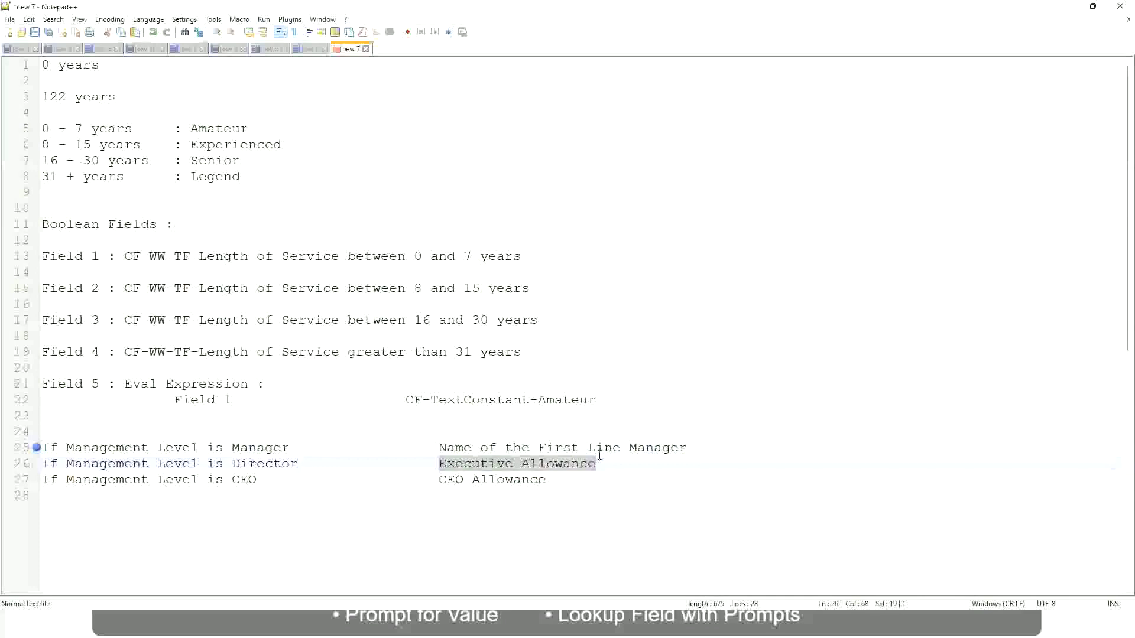
pyautogui.write('Name ')
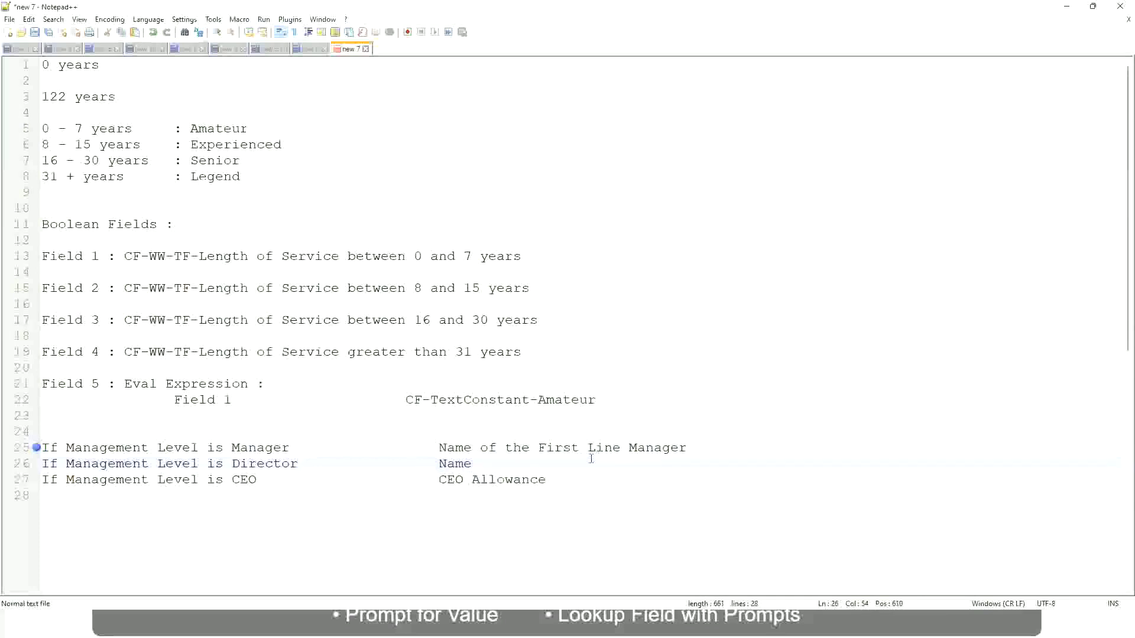
pyautogui.write('of ')
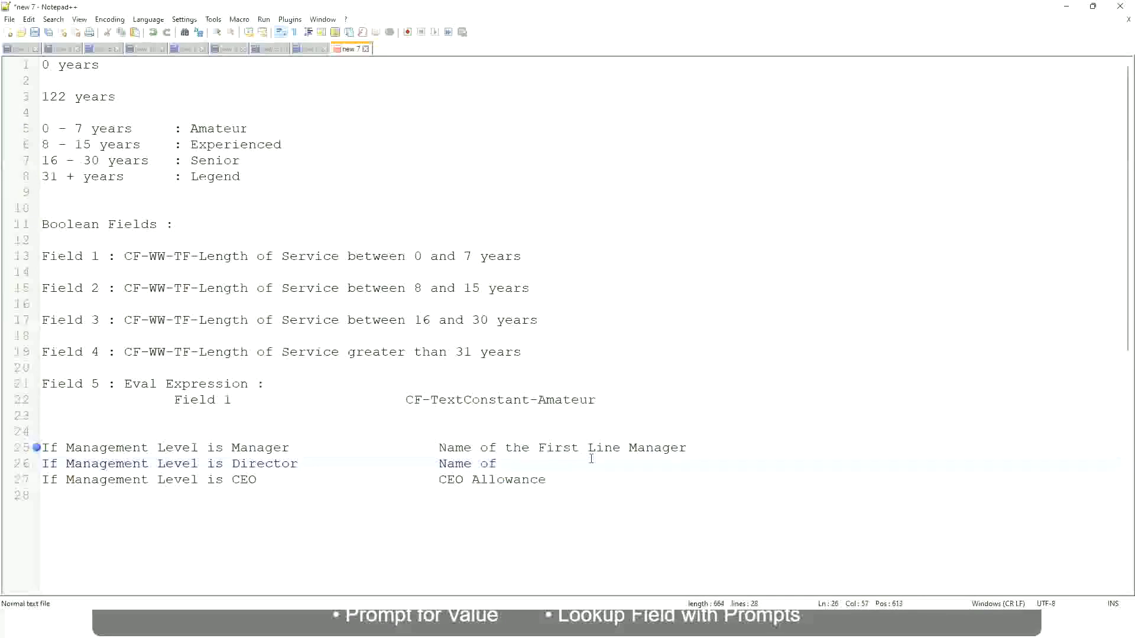
pyautogui.write('First')
pyautogui.press('BackSpace')
pyautogui.press('BackSpace')
pyautogui.press('BackSpace')
pyautogui.press('BackSpace')
pyautogui.press('BackSpace')
pyautogui.doubleClick(556, 447)
pyautogui.write('Second')
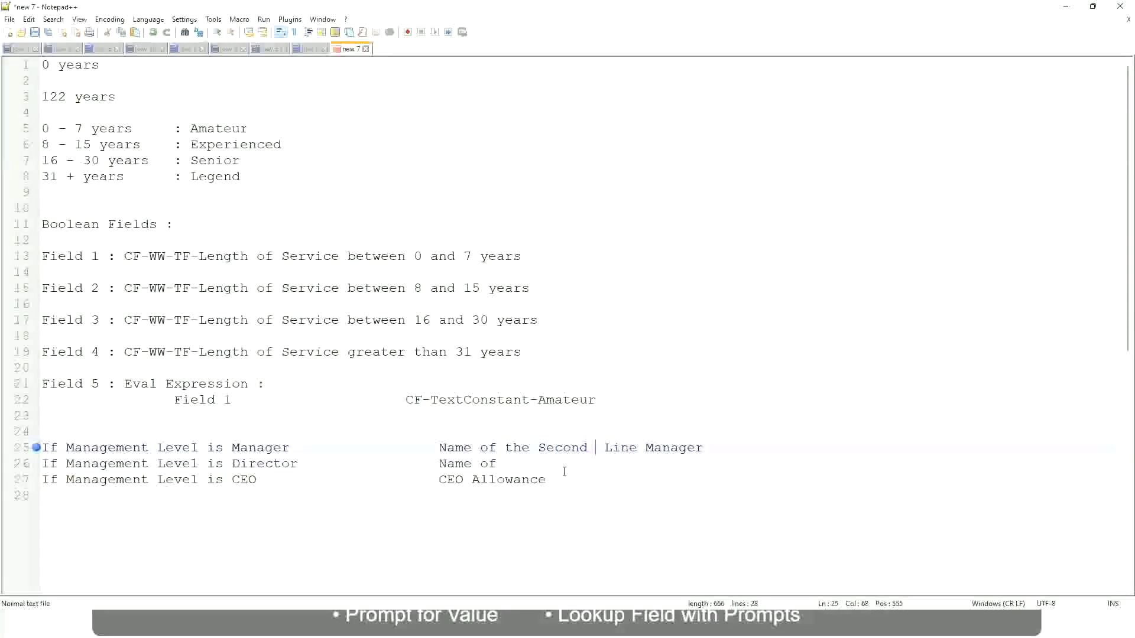
pyautogui.press('BackSpace')
pyautogui.click(513, 463)
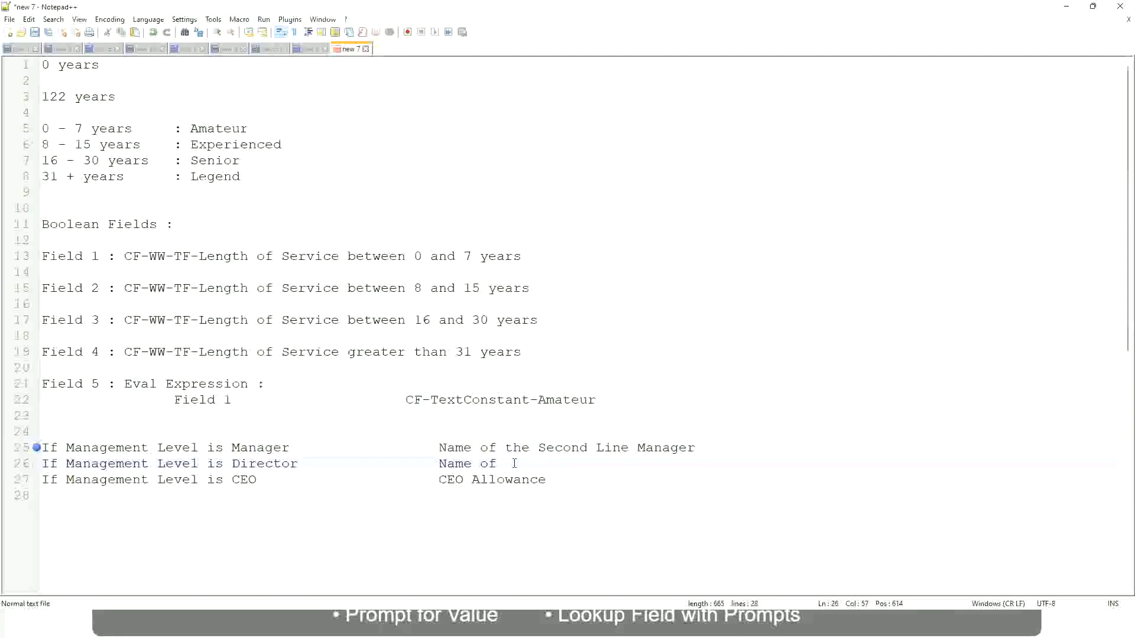
pyautogui.write('Manager')
# Replace 'CEO Allowance' on line 27 with 'name of CEO/Himself/Herself'.
pyautogui.click(237, 479)
pyautogui.moveTo(439, 480); pyautogui.dragTo(562, 478)
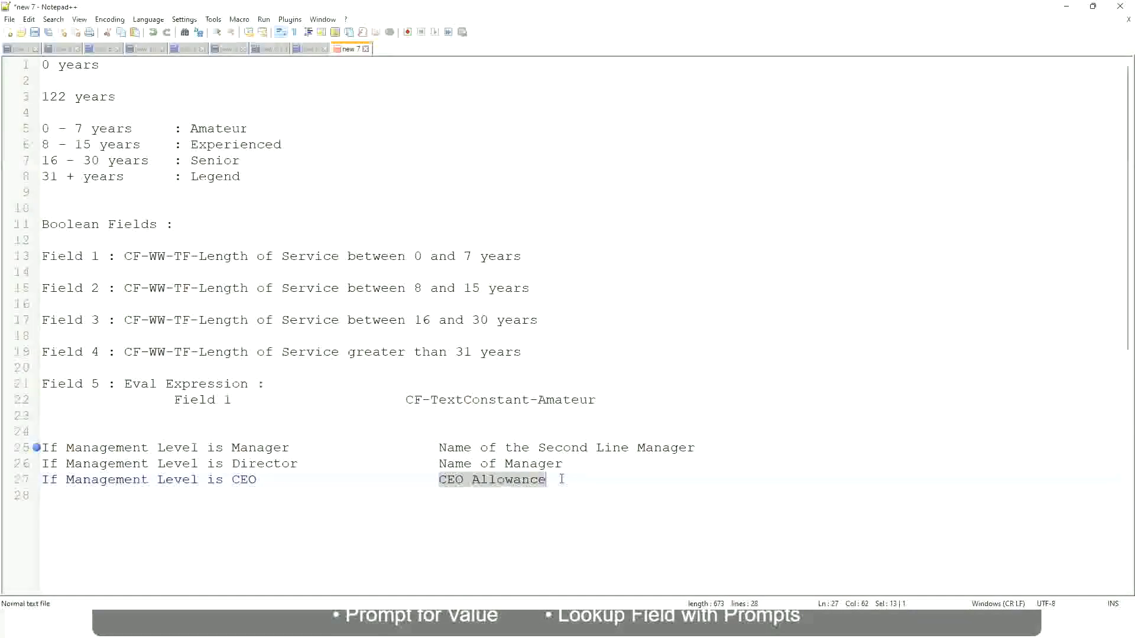
pyautogui.write('name of CEO ')
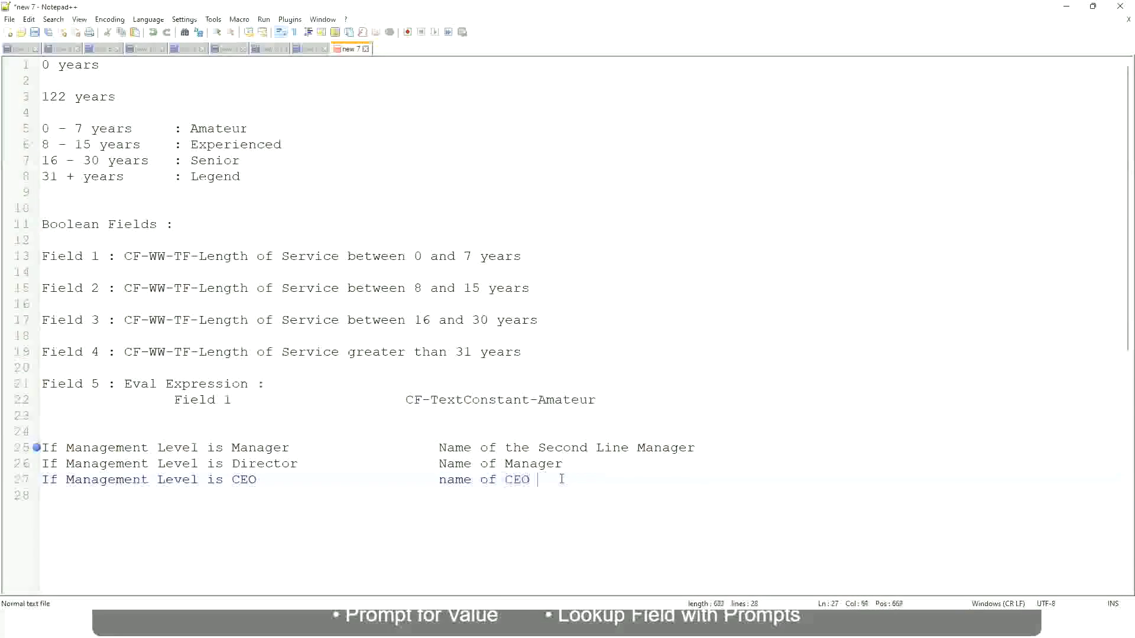
pyautogui.write('/')
pyautogui.write('Himse')
pyautogui.write('lf/Hers')
pyautogui.write('elf')
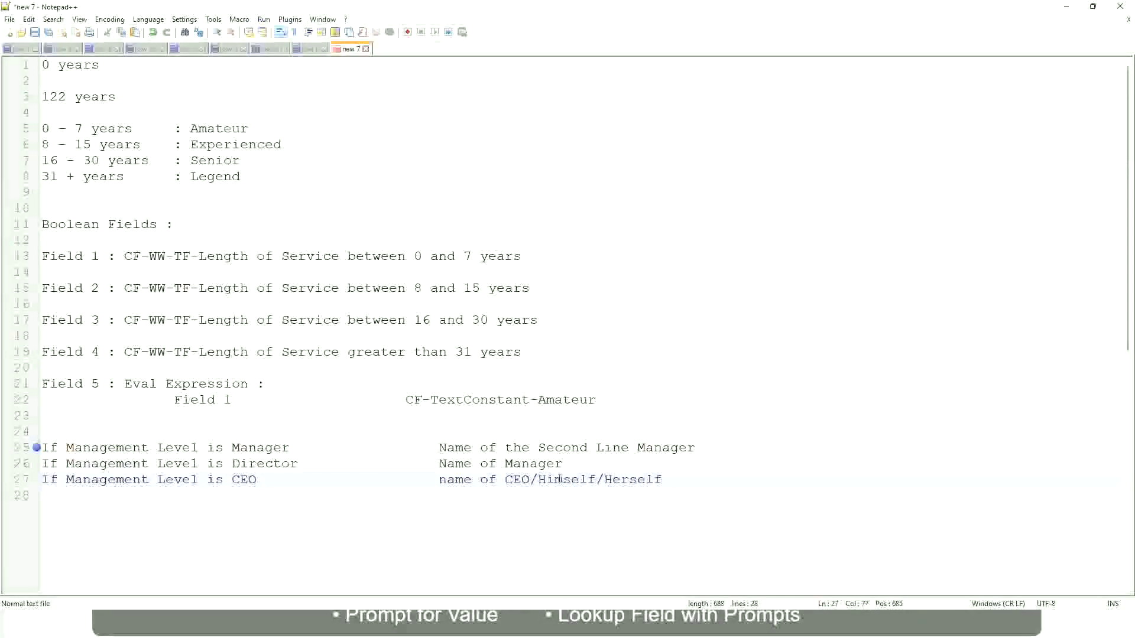
pyautogui.click(405, 478)
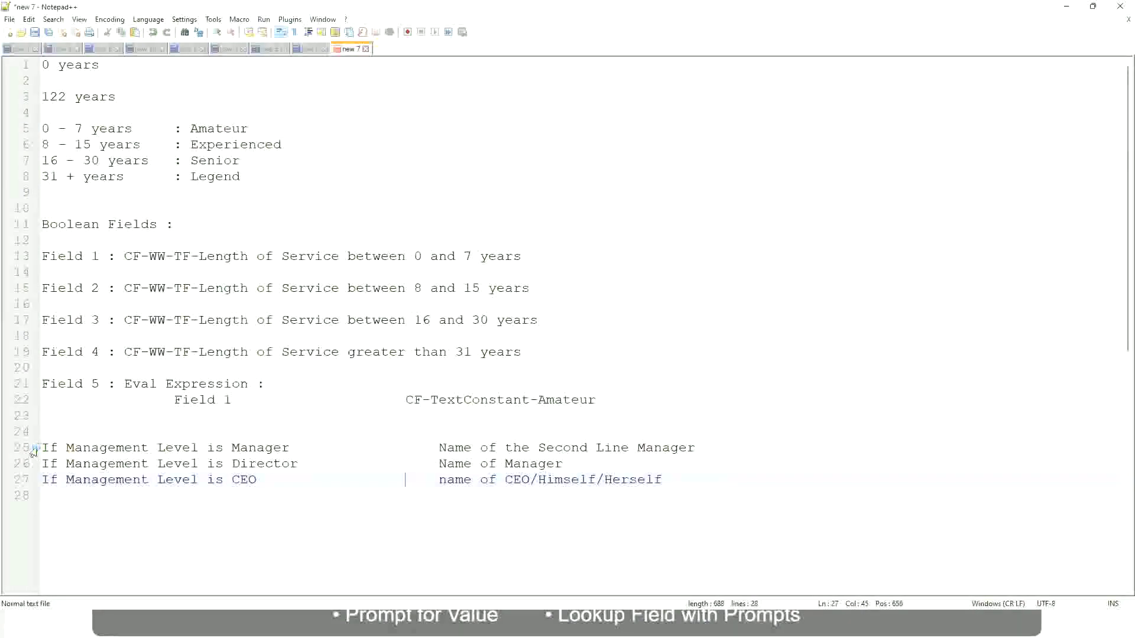
# Review the Manager, Director and CEO rule conditions and their outputs.
pyautogui.click(124, 448)
pyautogui.click(262, 448)
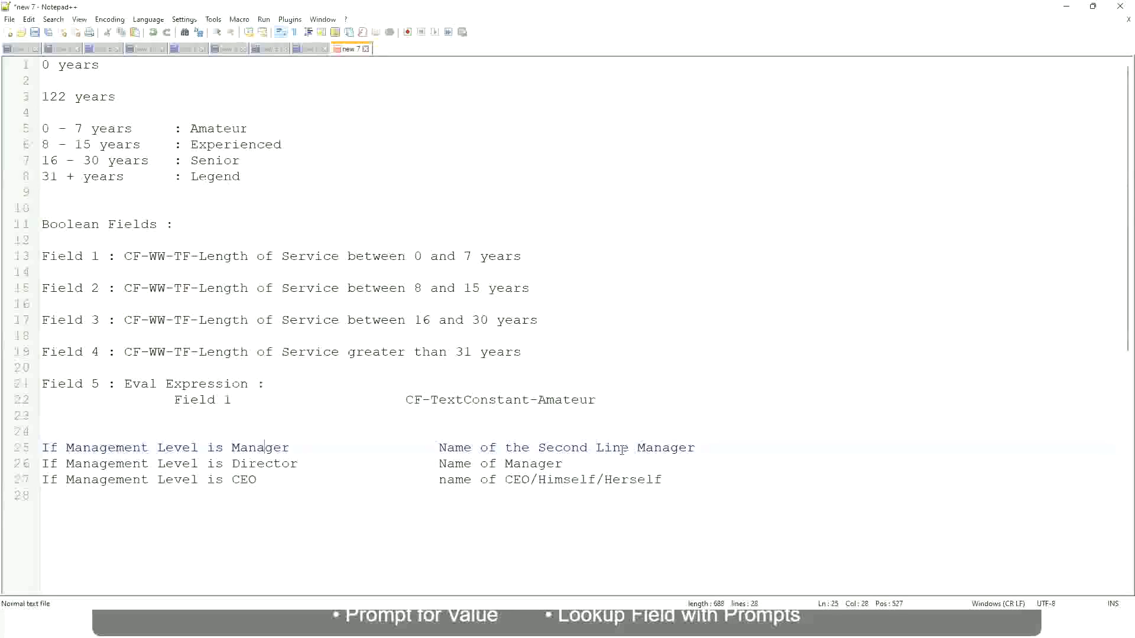
pyautogui.click(196, 464)
pyautogui.click(565, 464)
pyautogui.click(252, 464)
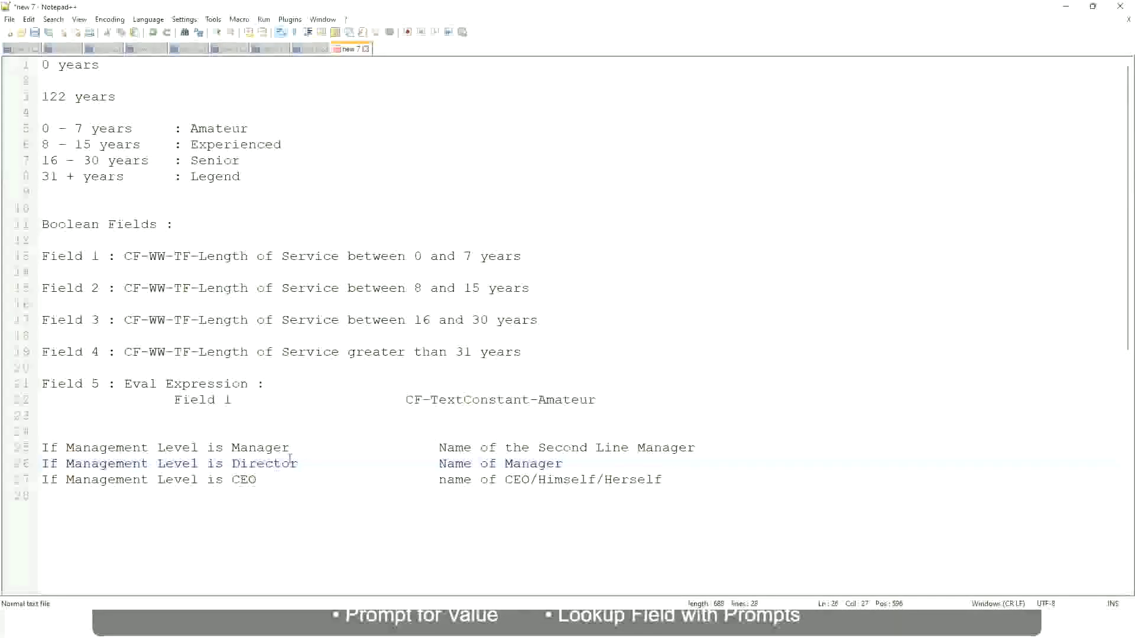
pyautogui.click(245, 481)
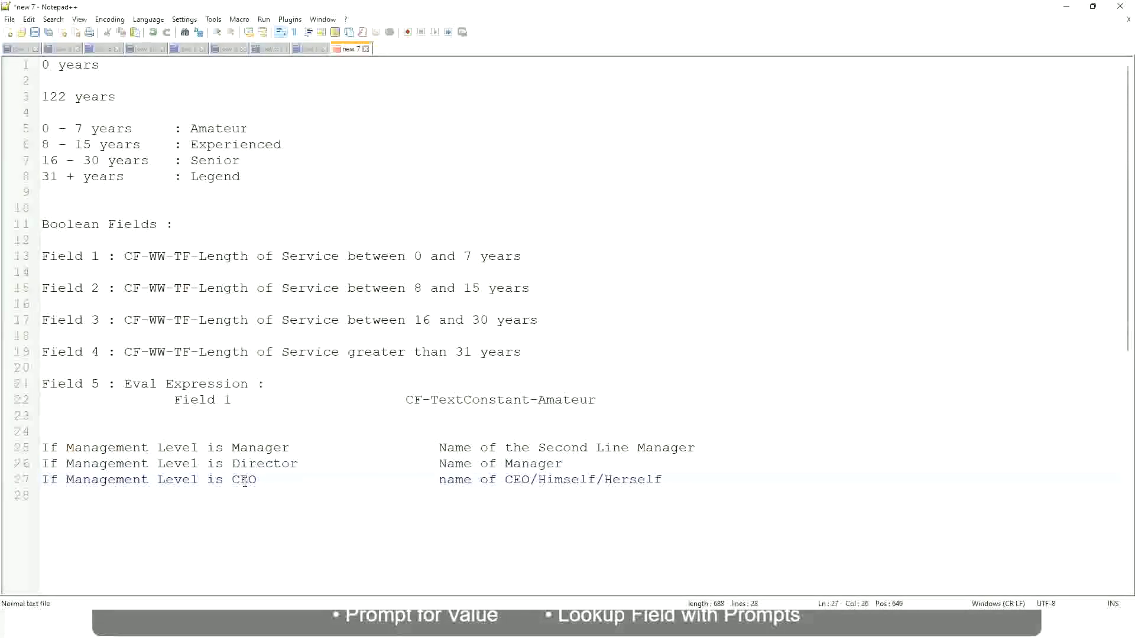
pyautogui.click(530, 480)
pyautogui.click(667, 480)
# Highlight lines 25–27 holding the three 'If Management Level' rules.
pyautogui.moveTo(689, 480)
pyautogui.mouseDown()
pyautogui.moveTo(282, 448)
pyautogui.moveTo(42, 448)
pyautogui.mouseUp()
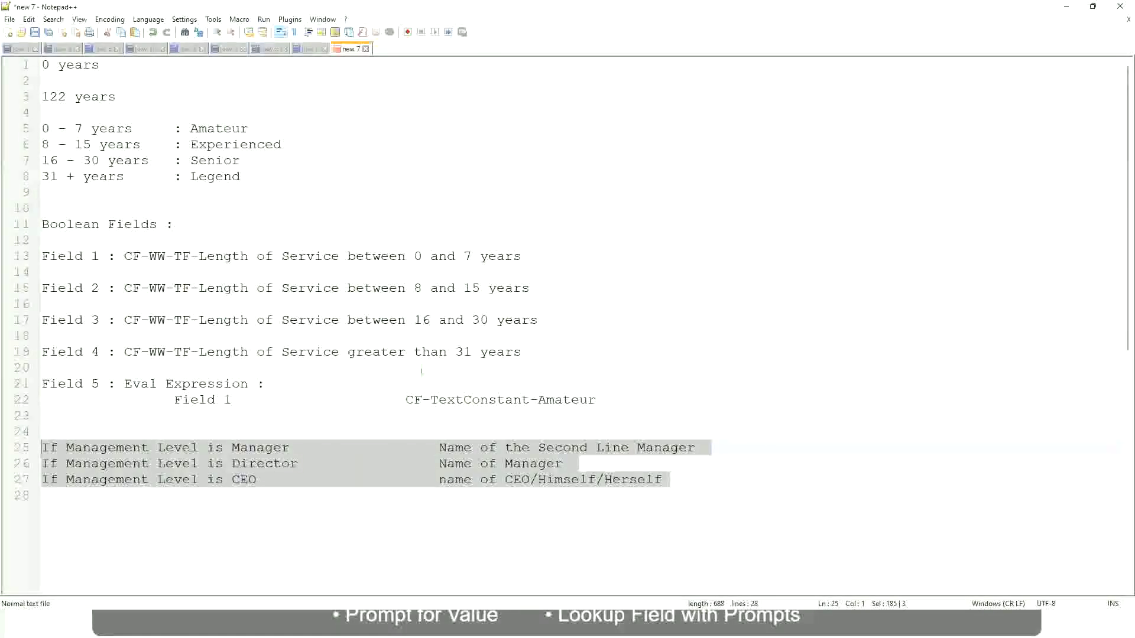
pyautogui.click(479, 448)
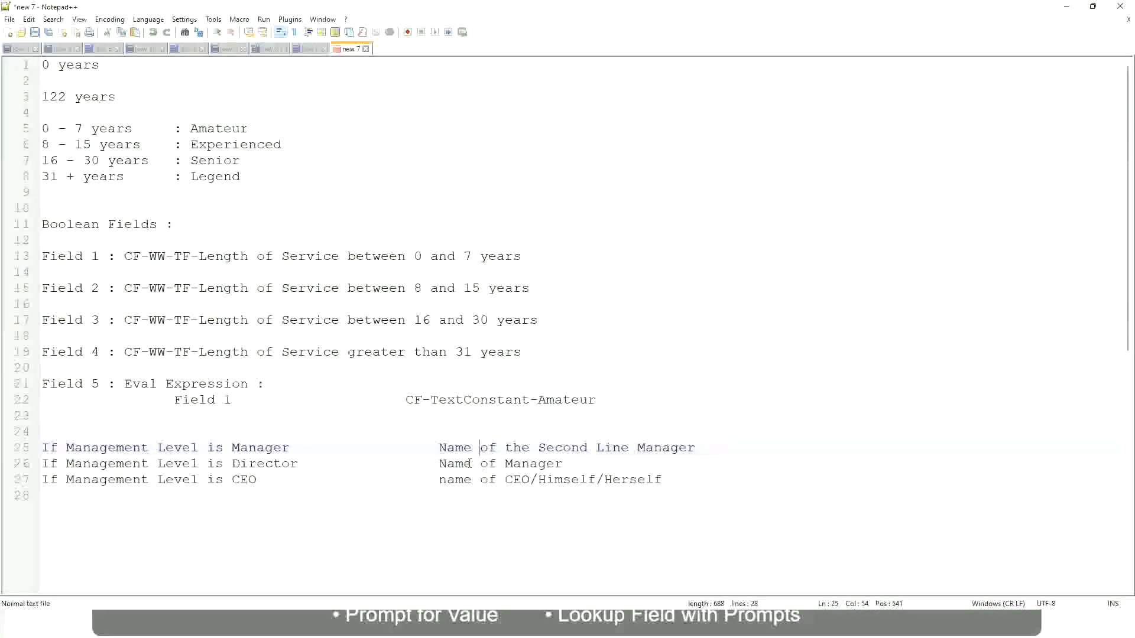
pyautogui.moveTo(439, 448); pyautogui.dragTo(695, 448)
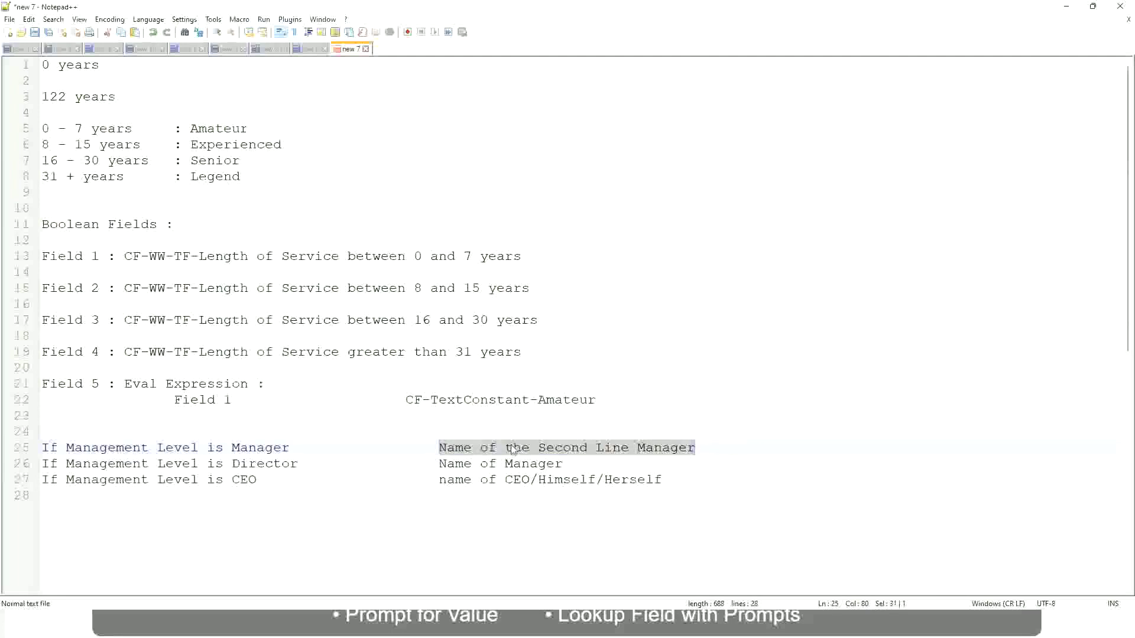
pyautogui.press('Right')
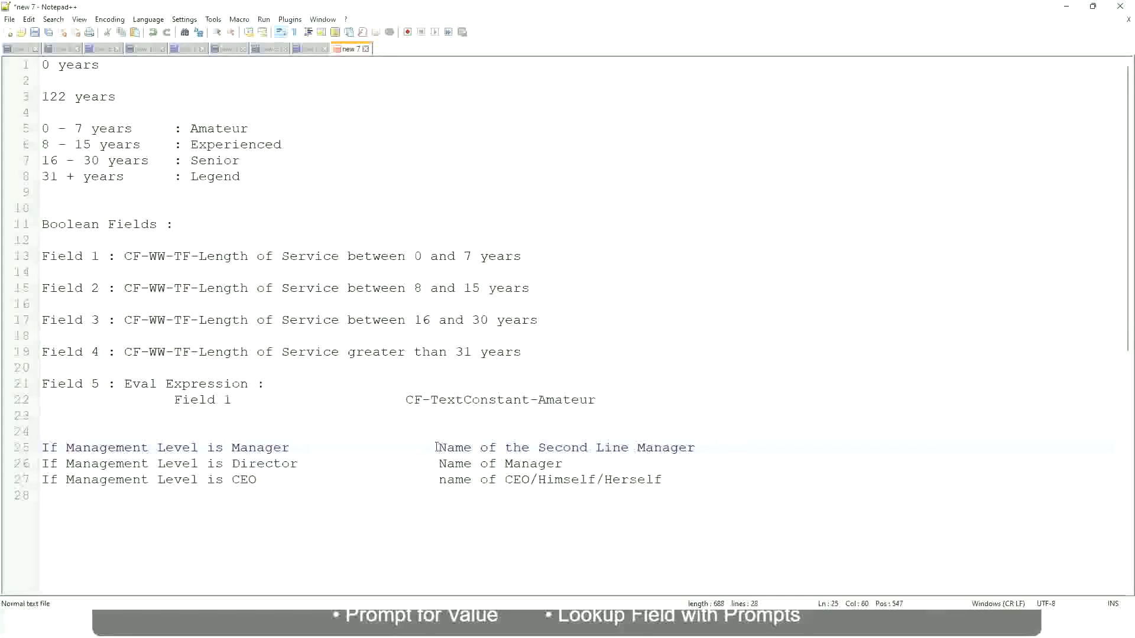
pyautogui.moveTo(440, 447); pyautogui.dragTo(698, 447)
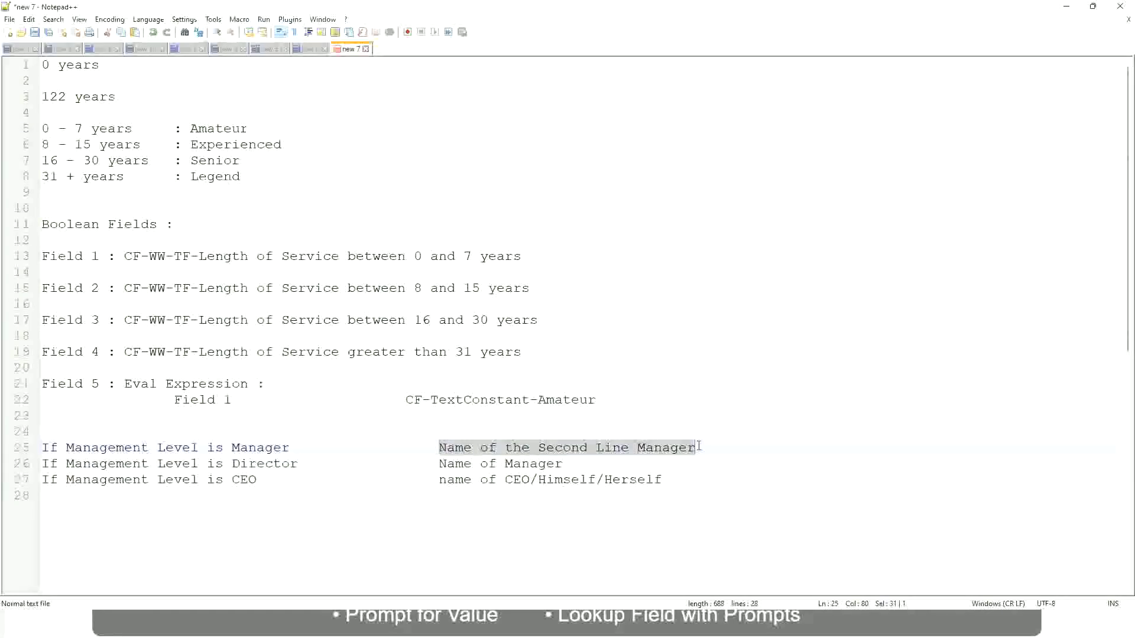
pyautogui.click(583, 450)
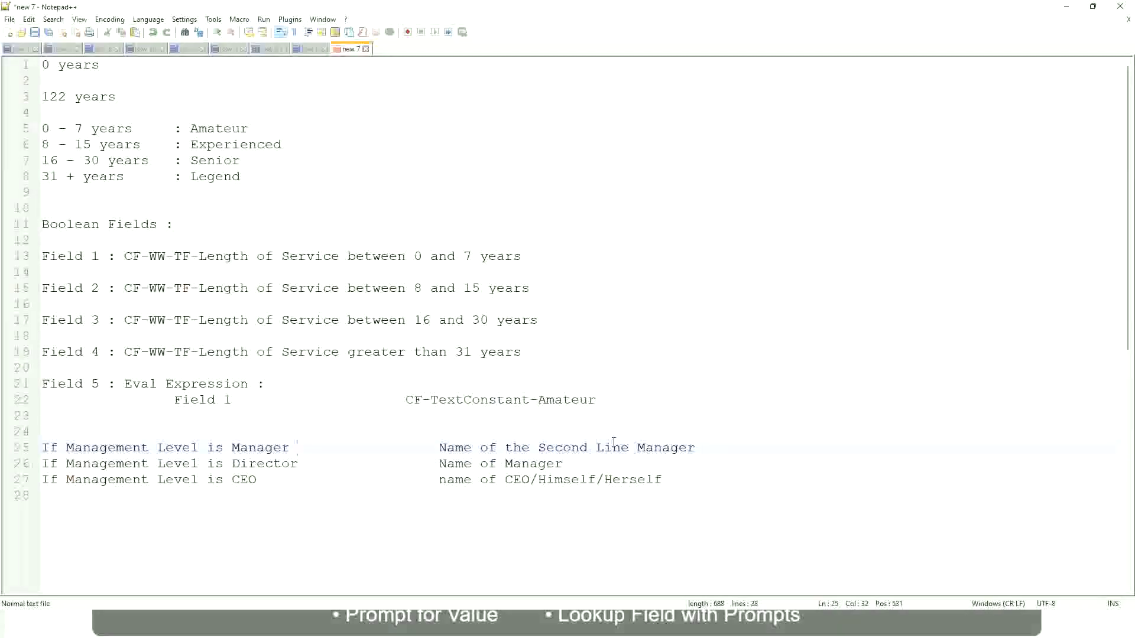
pyautogui.click(579, 447)
pyautogui.moveTo(620, 447); pyautogui.dragTo(629, 447)
pyautogui.click(704, 446)
pyautogui.click(672, 447)
pyautogui.doubleClick(220, 129)
pyautogui.doubleClick(224, 145)
pyautogui.doubleClick(216, 176)
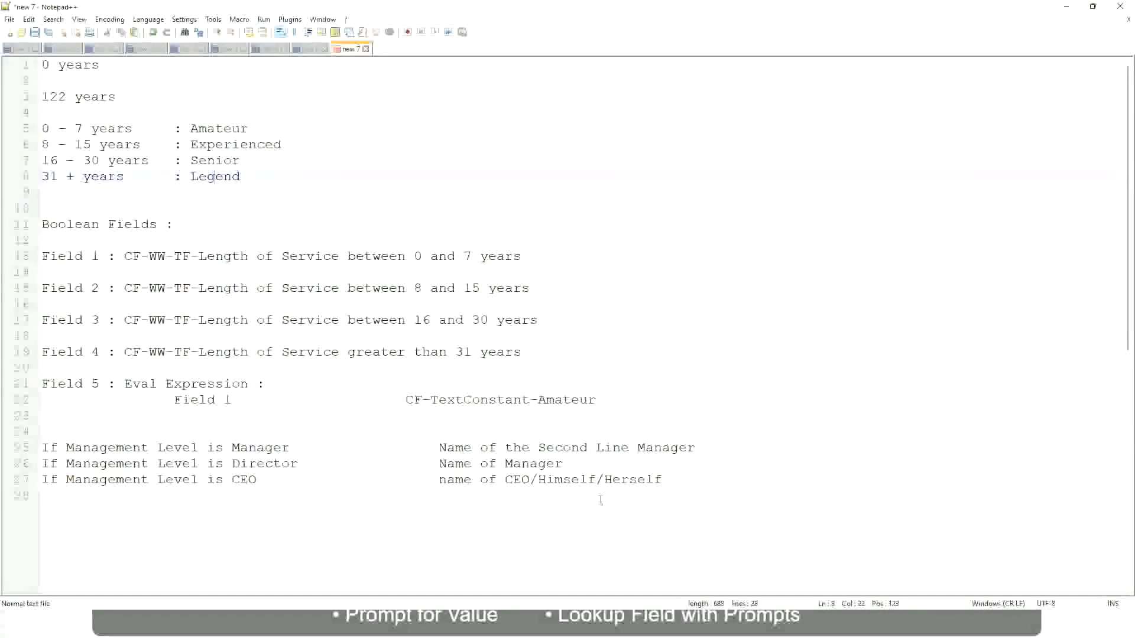
pyautogui.click(579, 480)
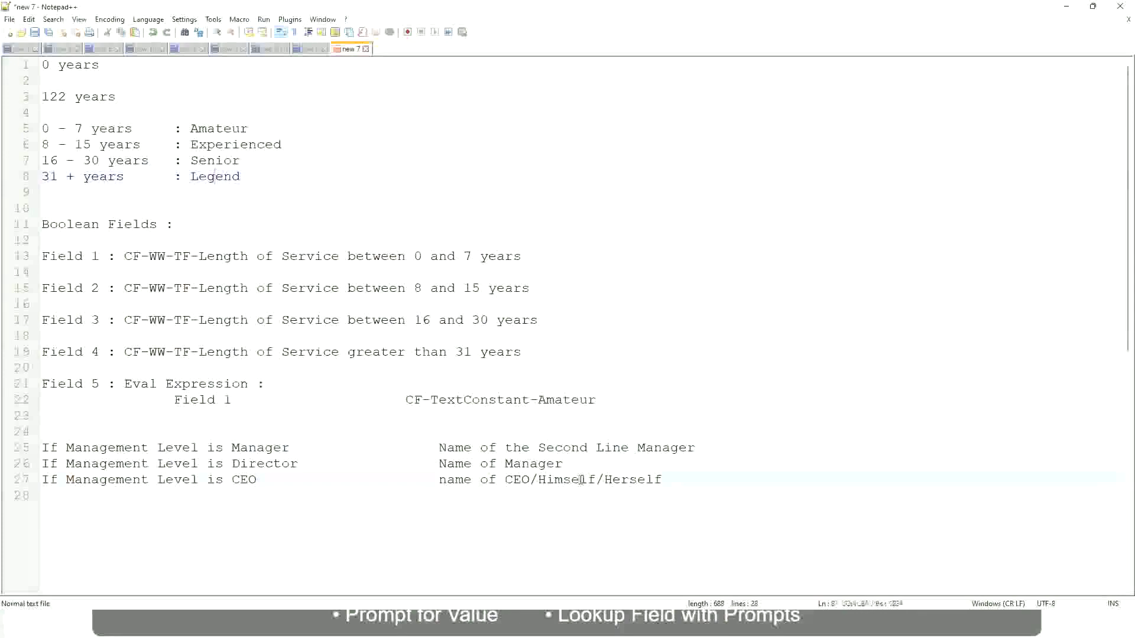
pyautogui.click(541, 449)
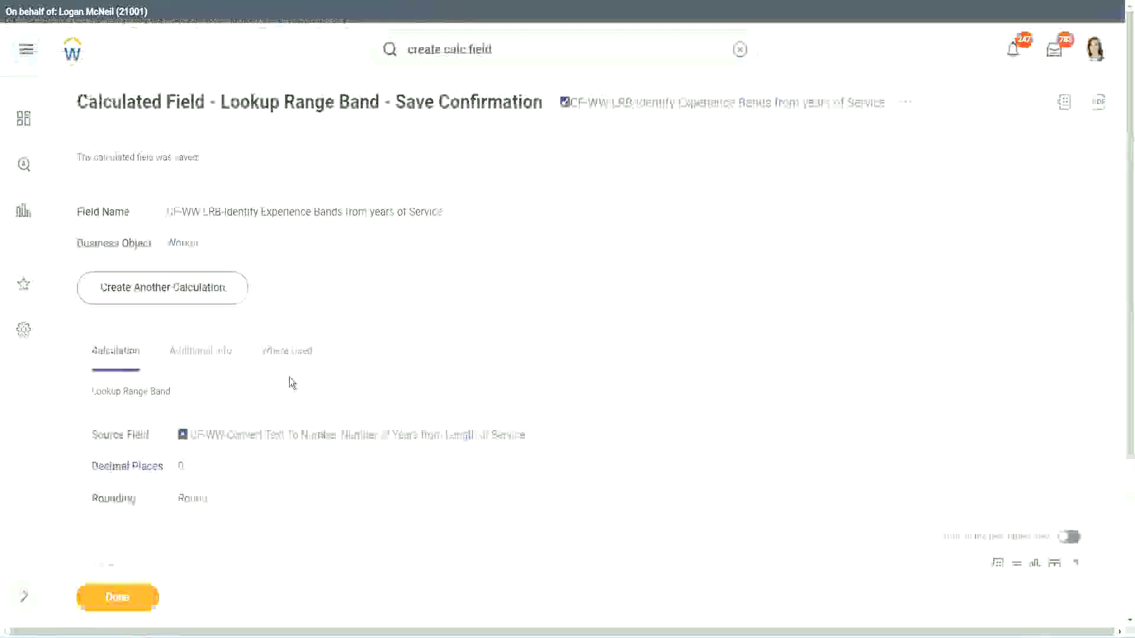
pyautogui.scroll(-3, 441, 172)
pyautogui.scroll(3, 440, 228)
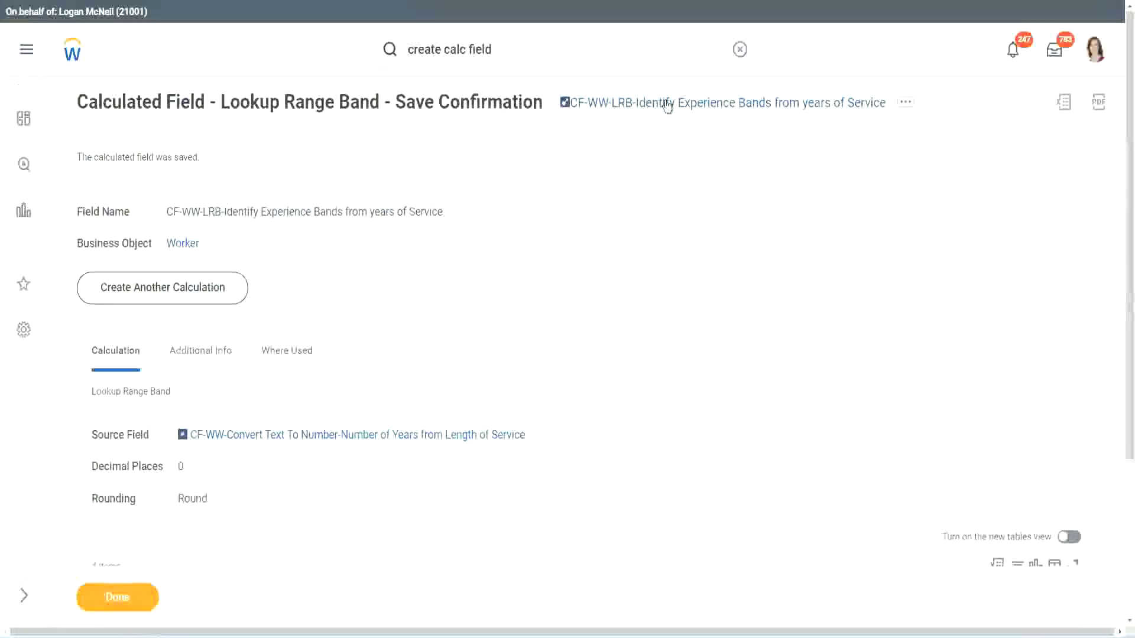
# Copy the saved calculated field's name and close it with Done.
pyautogui.rightClick(667, 116)
pyautogui.click(702, 176)
pyautogui.click(109, 608)
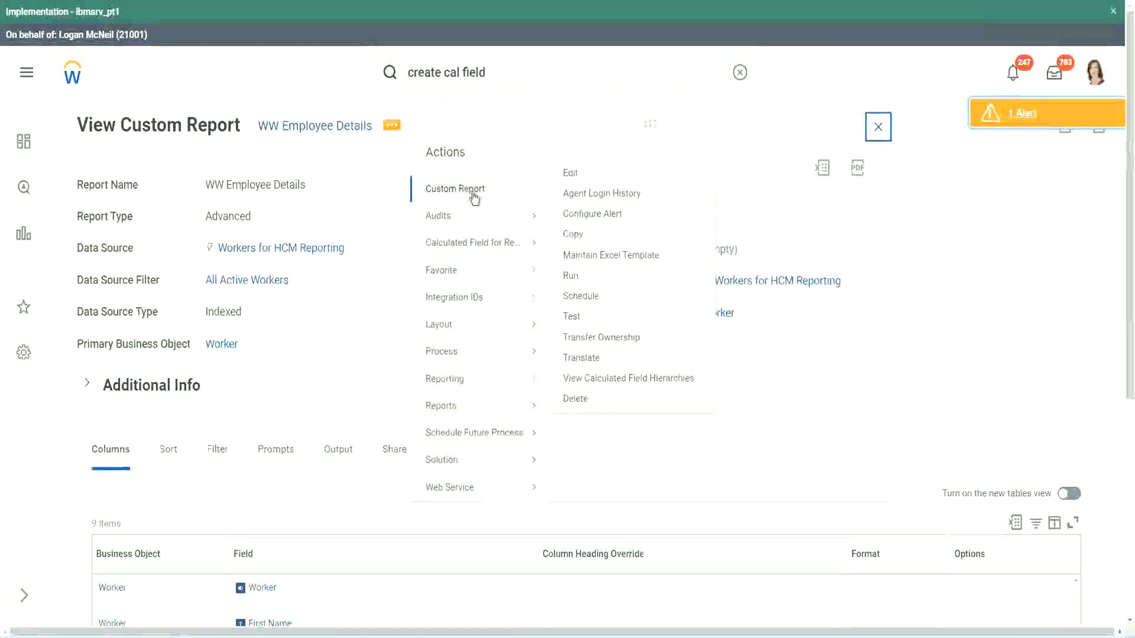
# Edit the report, add the LRB Experience Bands field column, and begin its 'Experience Bands (LRB)' heading.
pyautogui.click(574, 173)
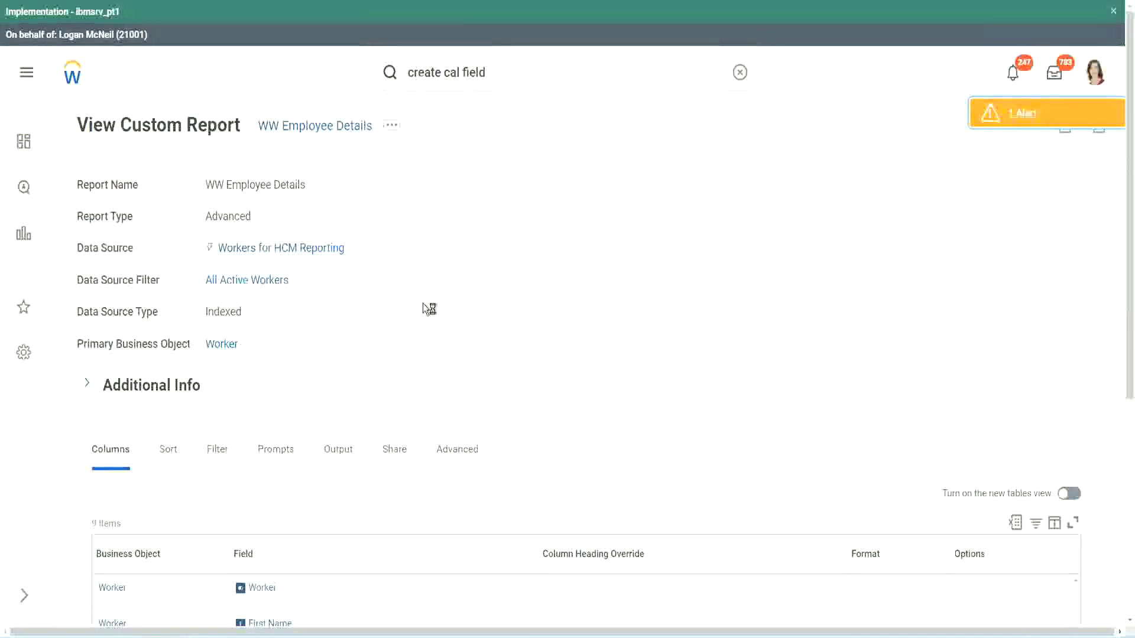
pyautogui.scroll(-4, 431, 308)
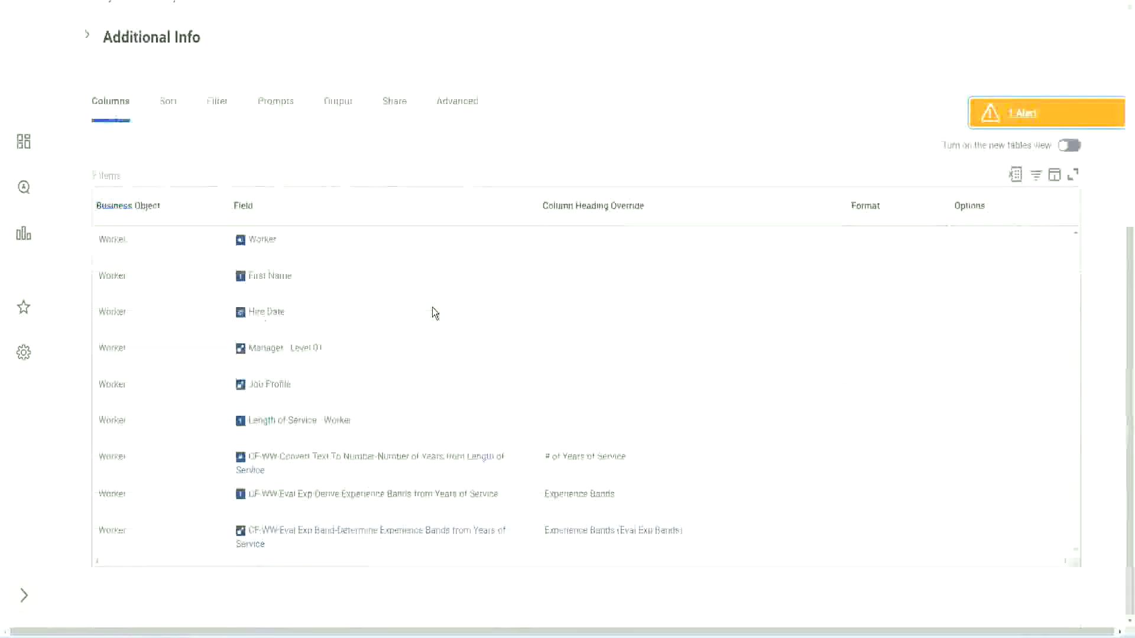
pyautogui.scroll(-4, 425, 331)
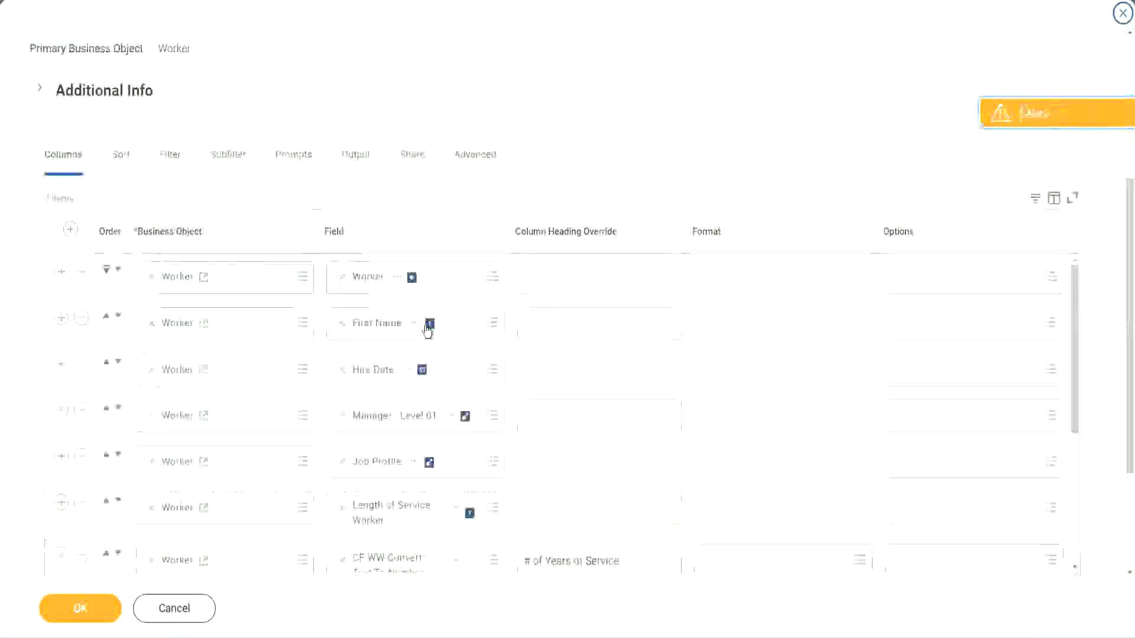
pyautogui.scroll(-2, 148, 413)
pyautogui.scroll(-3, 144, 358)
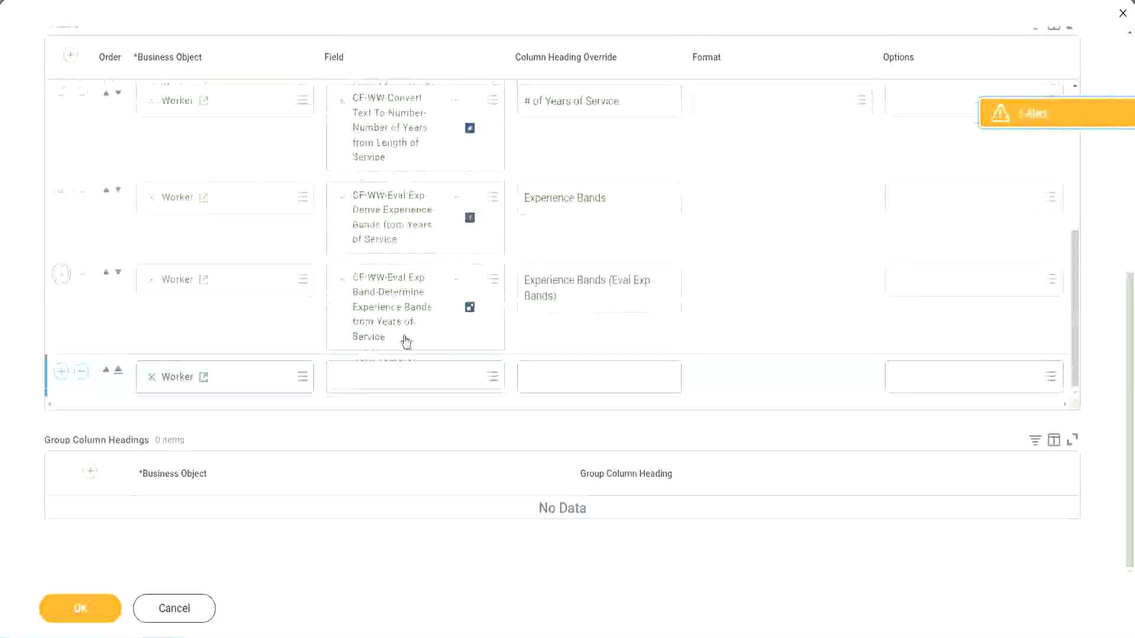
pyautogui.click(385, 377)
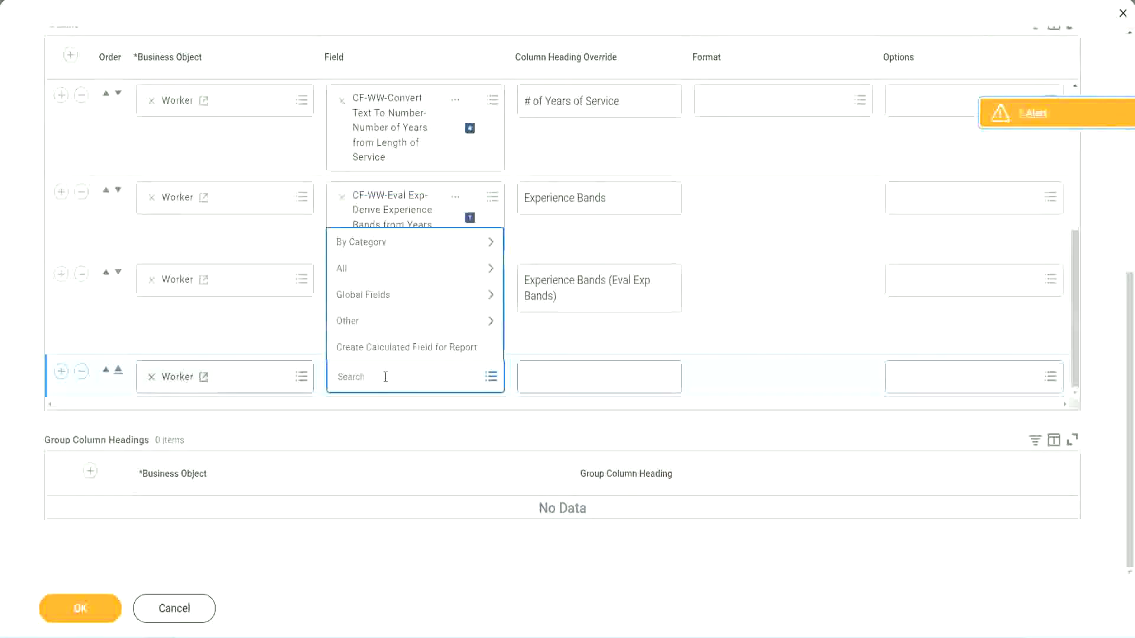
pyautogui.write('Experience Bands from years of Service')
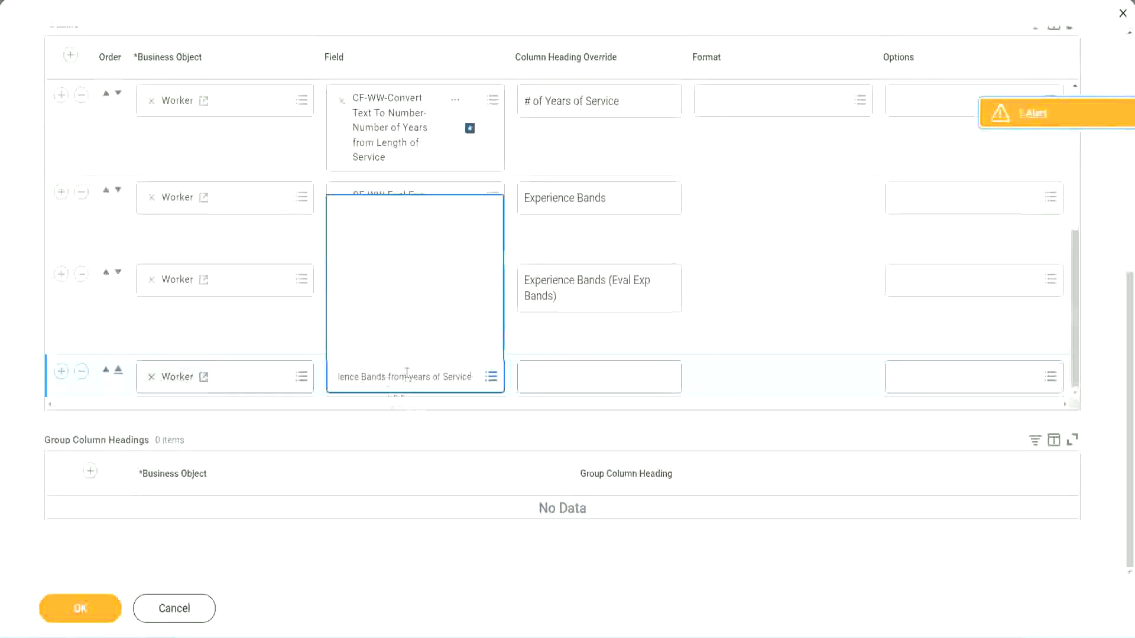
pyautogui.click(417, 330)
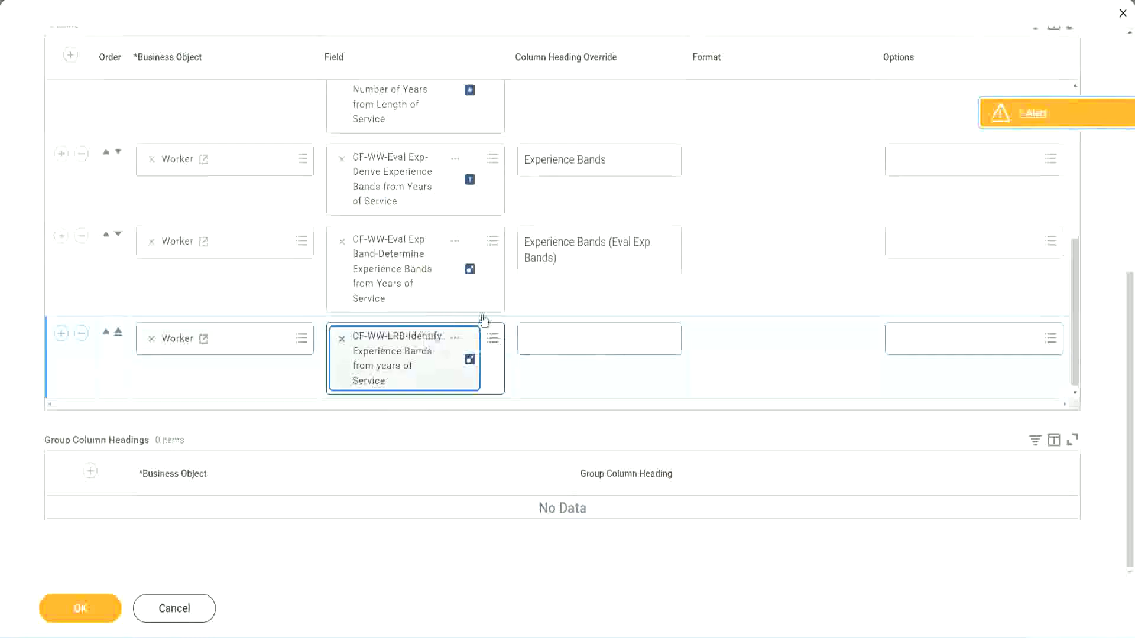
pyautogui.click(567, 342)
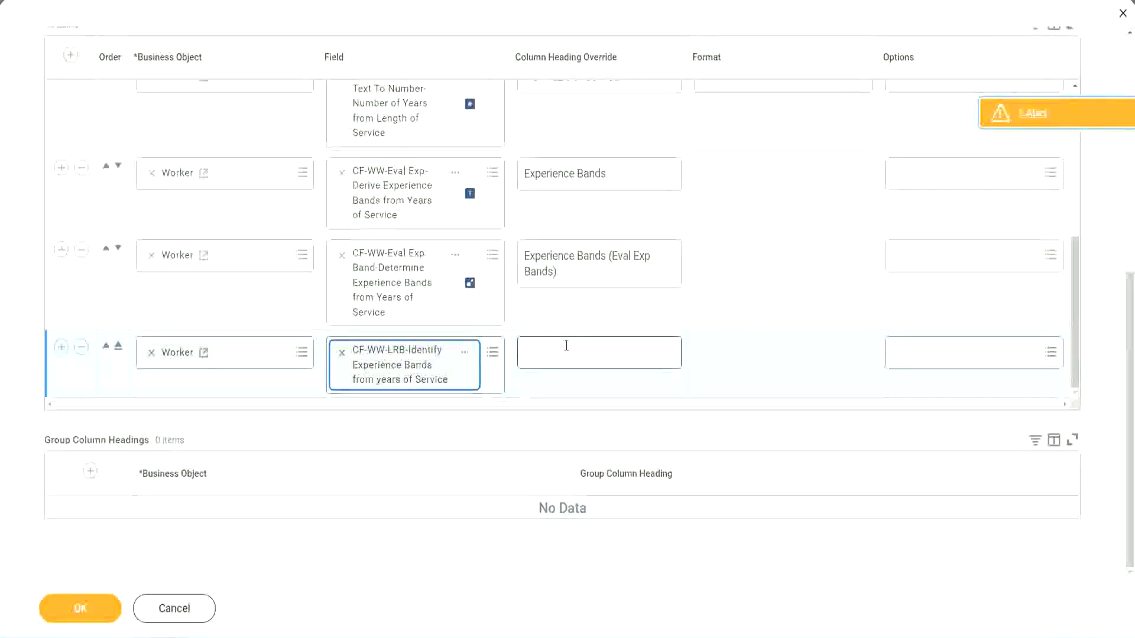
pyautogui.write('Ex')
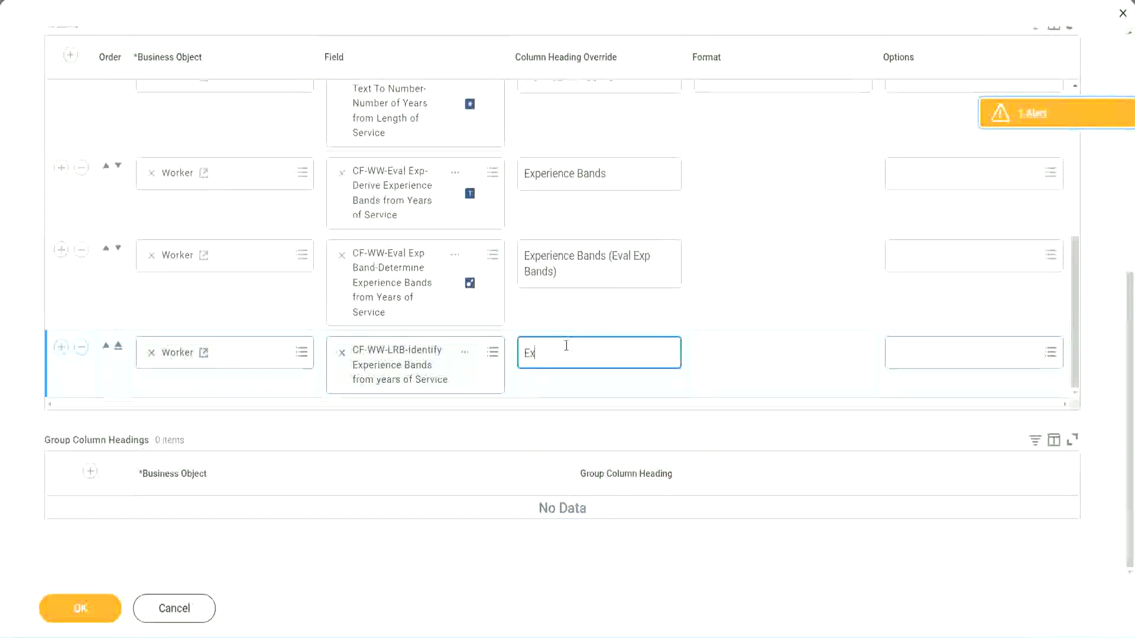
pyautogui.write('pe')
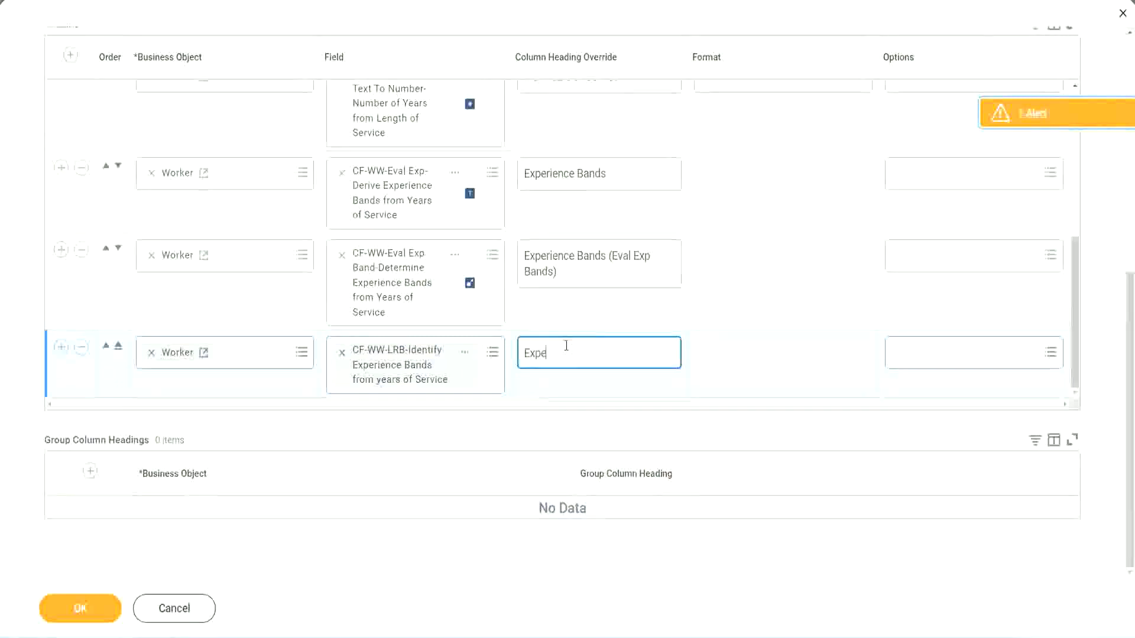
pyautogui.write('rienc')
pyautogui.press('BackSpace')
pyautogui.press('BackSpace')
pyautogui.press('BackSpace')
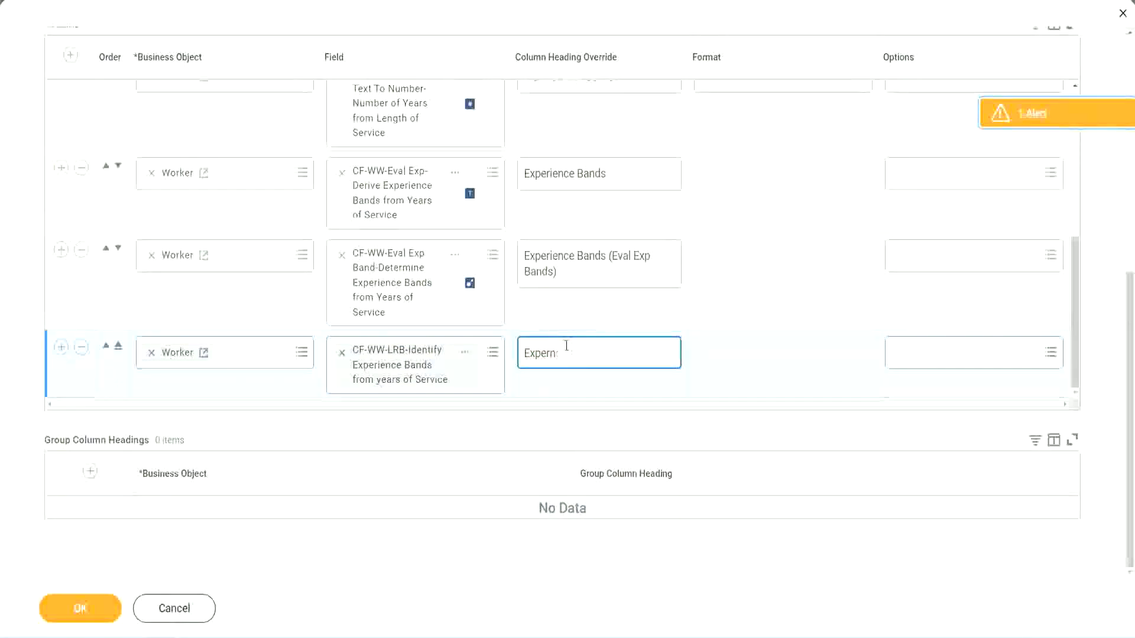
pyautogui.write('ience Ban')
pyautogui.write('ds (L')
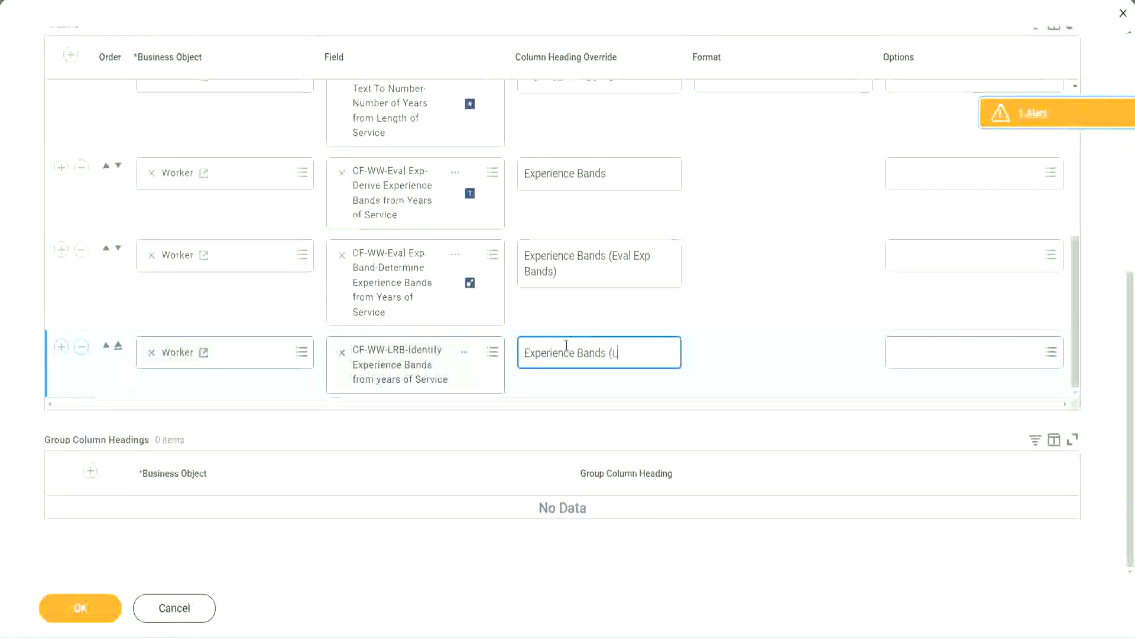
pyautogui.write('RB)')
# Save WW Employee Details and run it with blank prompts to show the Experience Bands (LRB) column.
pyautogui.click(100, 619)
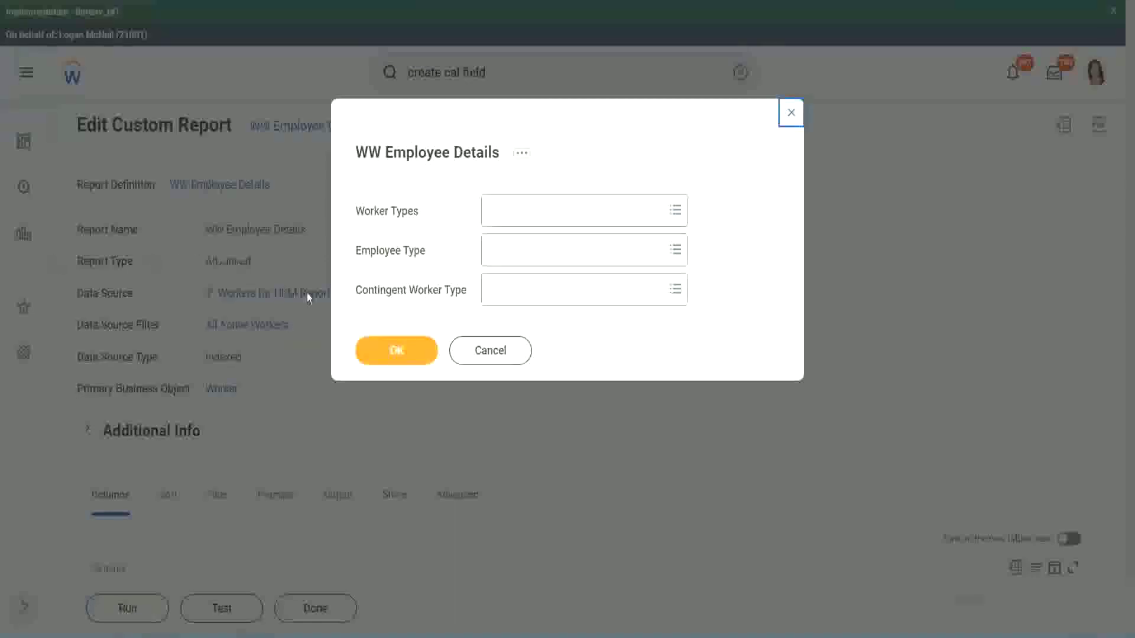
pyautogui.click(403, 354)
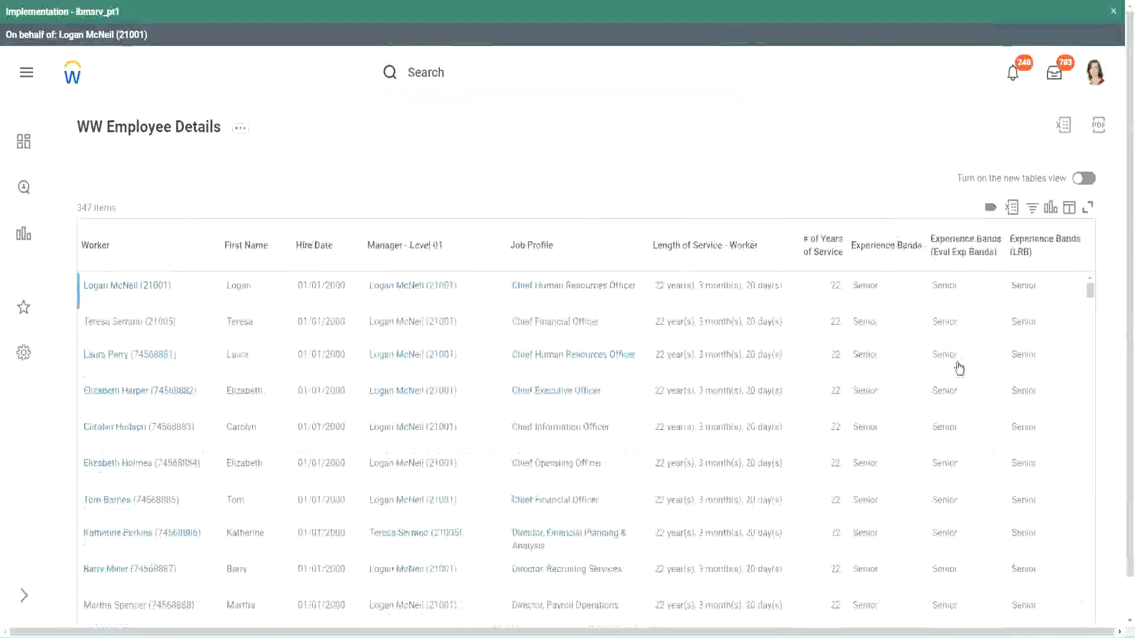
pyautogui.scroll(-3, 955, 368)
pyautogui.scroll(-3, 946, 375)
pyautogui.scroll(-2, 939, 401)
pyautogui.scroll(-2, 939, 401)
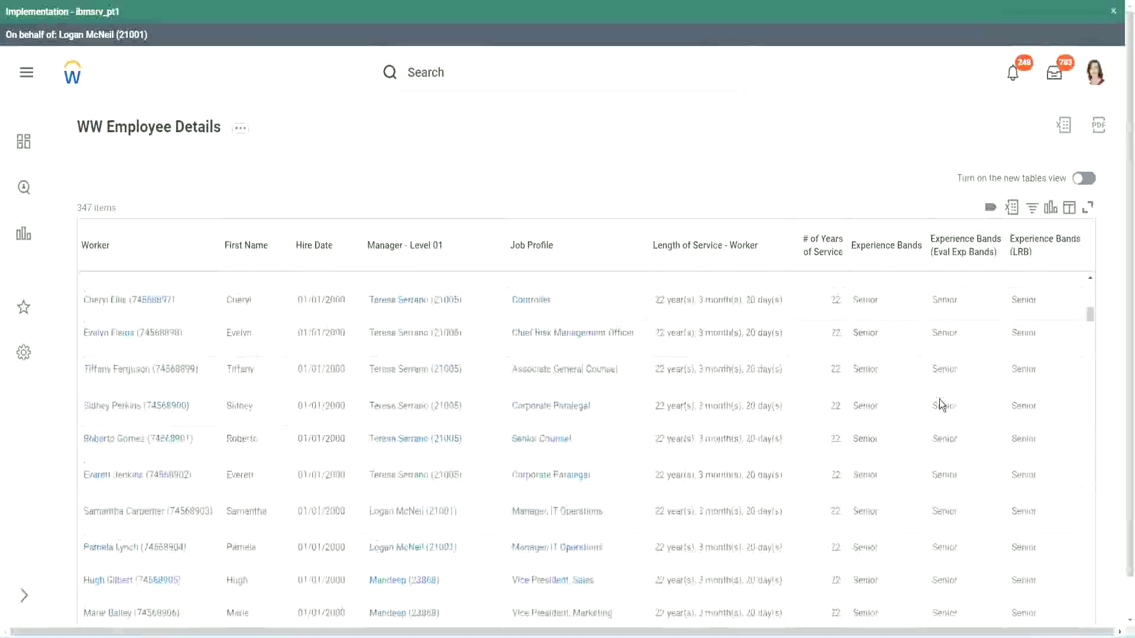
pyautogui.scroll(-2, 941, 405)
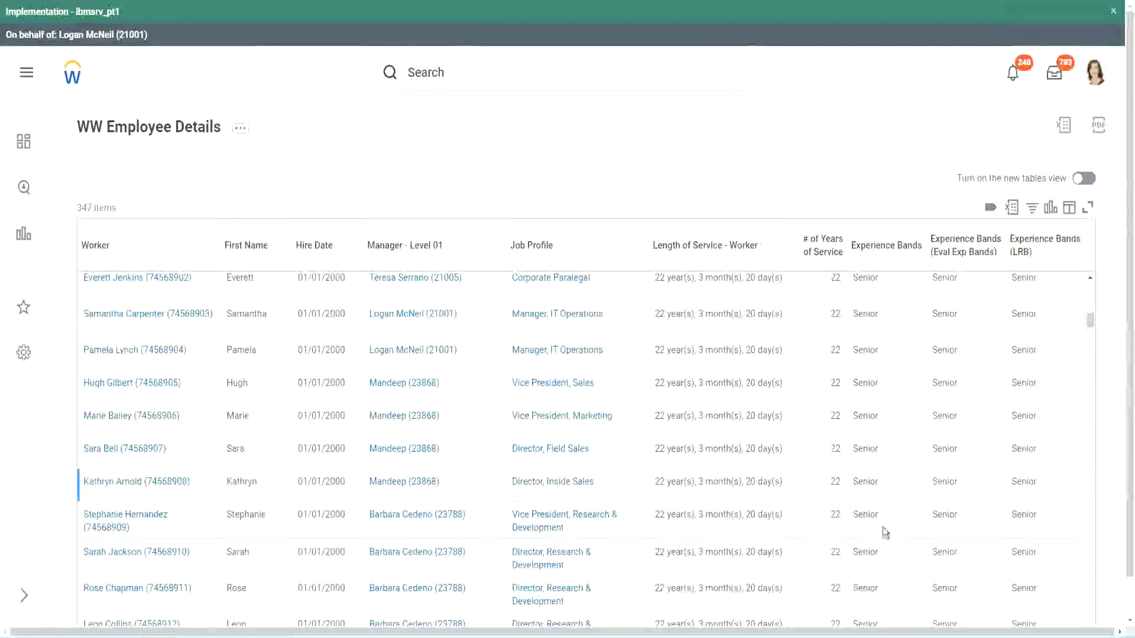
pyautogui.scroll(-3, 883, 532)
pyautogui.scroll(-1, 888, 420)
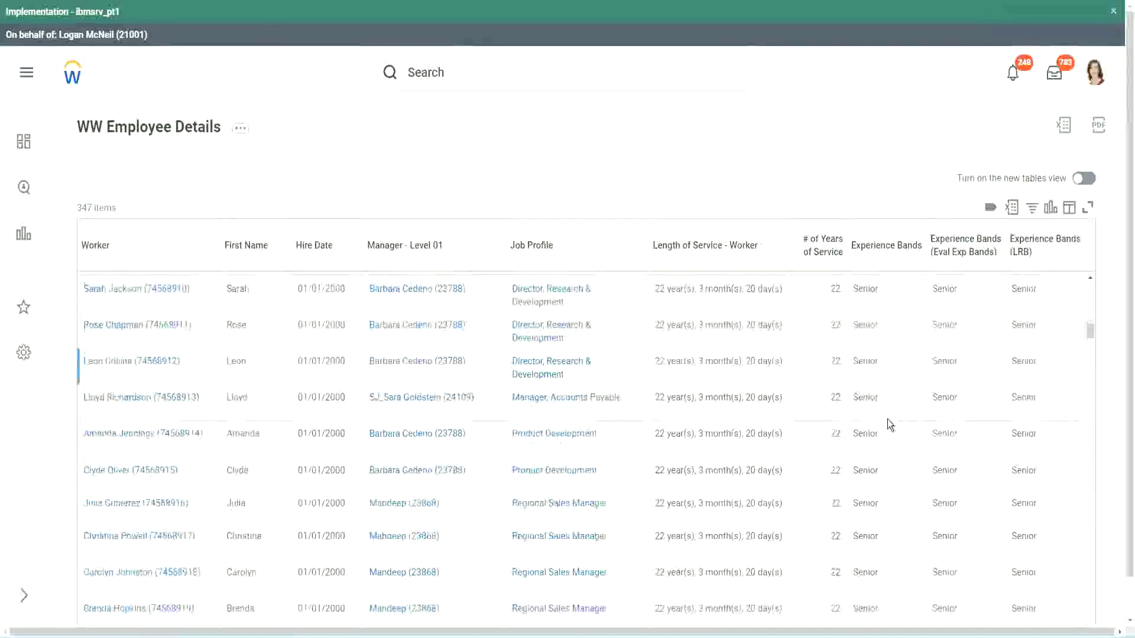